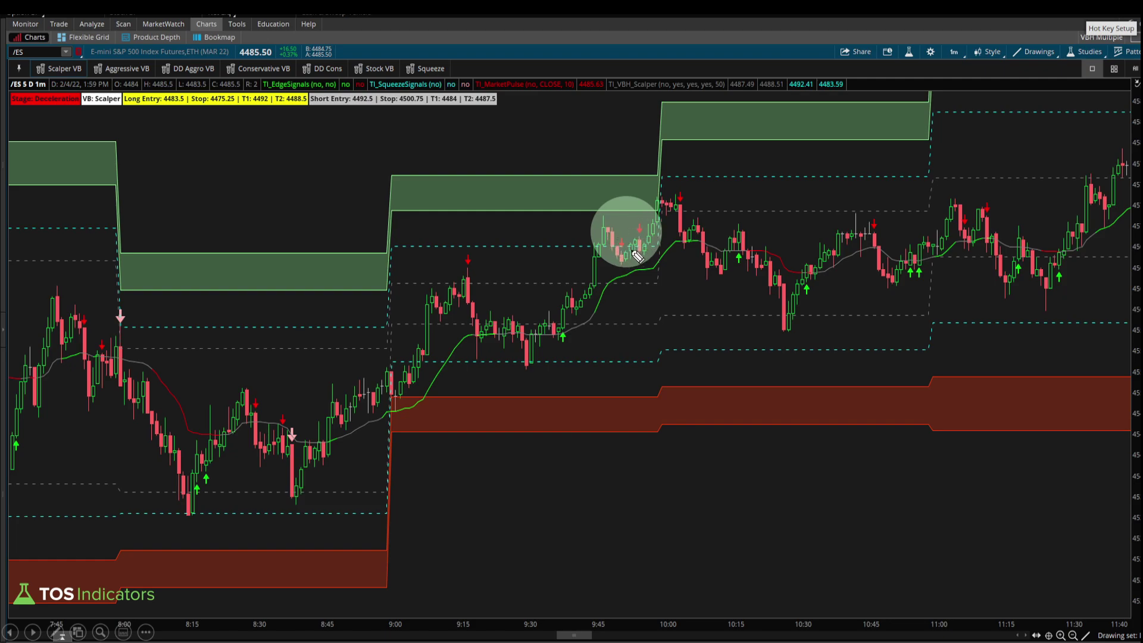
# Draw the short entry and stop lines with brackets and an arrow down to the 10:25 low on the 1-minute chart, and erase the ink.
pyautogui.moveTo(936, 60); pyautogui.dragTo(964, 58)
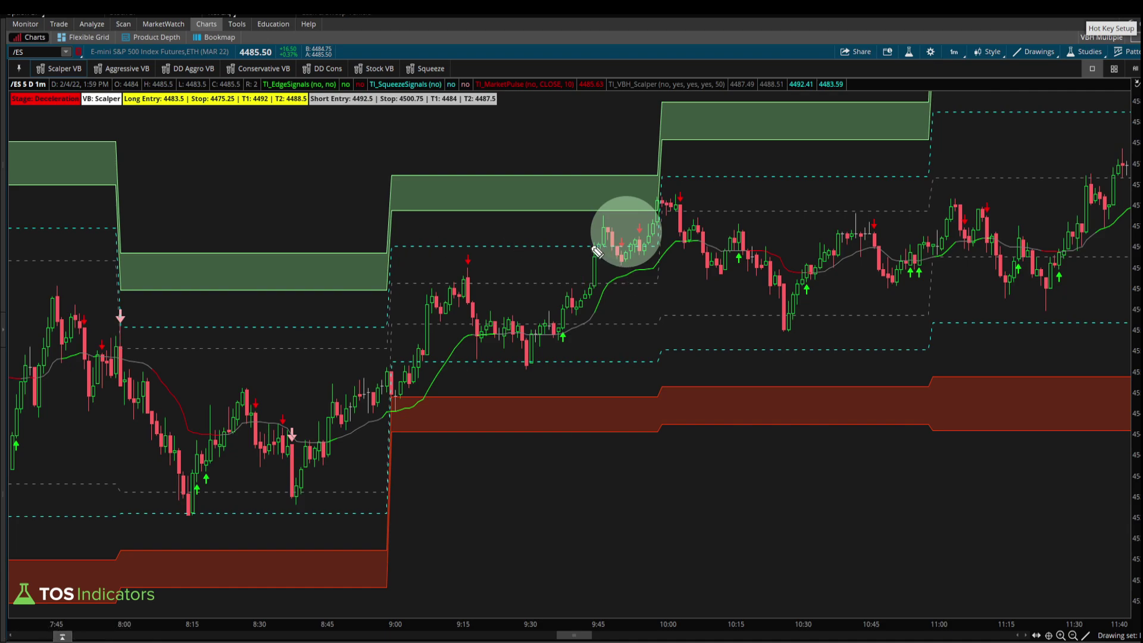
pyautogui.moveTo(589, 245); pyautogui.dragTo(717, 246)
pyautogui.moveTo(580, 169); pyautogui.dragTo(734, 169)
pyautogui.moveTo(568, 169)
pyautogui.mouseDown()
pyautogui.moveTo(547, 223)
pyautogui.moveTo(568, 242)
pyautogui.moveTo(525, 213)
pyautogui.mouseUp()
pyautogui.moveTo(569, 246)
pyautogui.mouseDown()
pyautogui.moveTo(550, 309)
pyautogui.moveTo(564, 308)
pyautogui.moveTo(519, 284)
pyautogui.mouseUp()
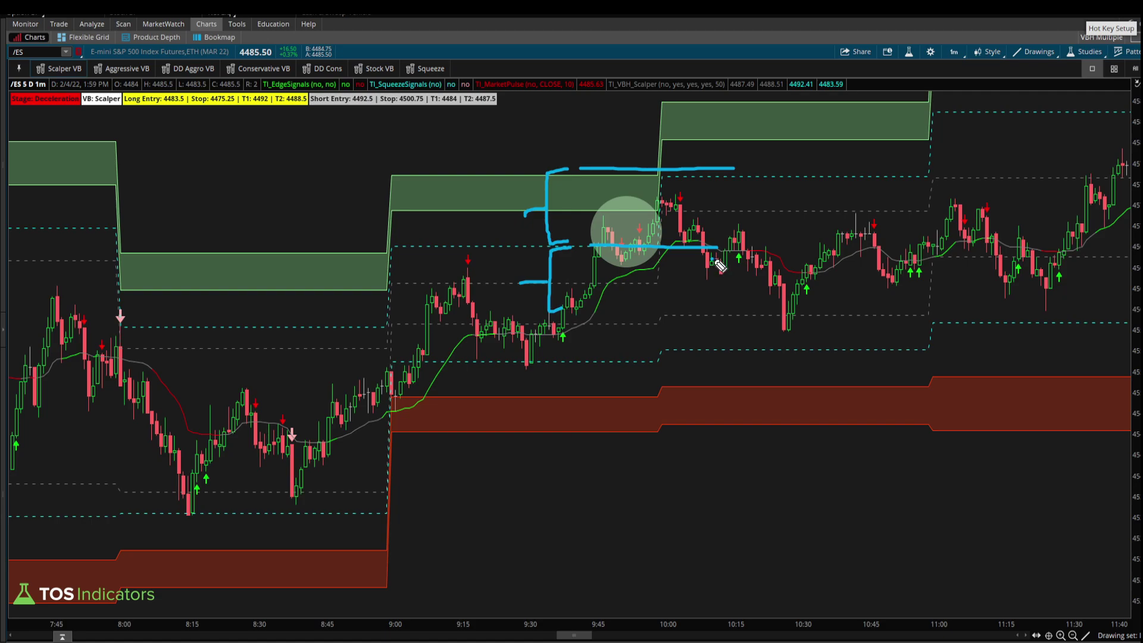
pyautogui.moveTo(712, 258); pyautogui.dragTo(784, 316)
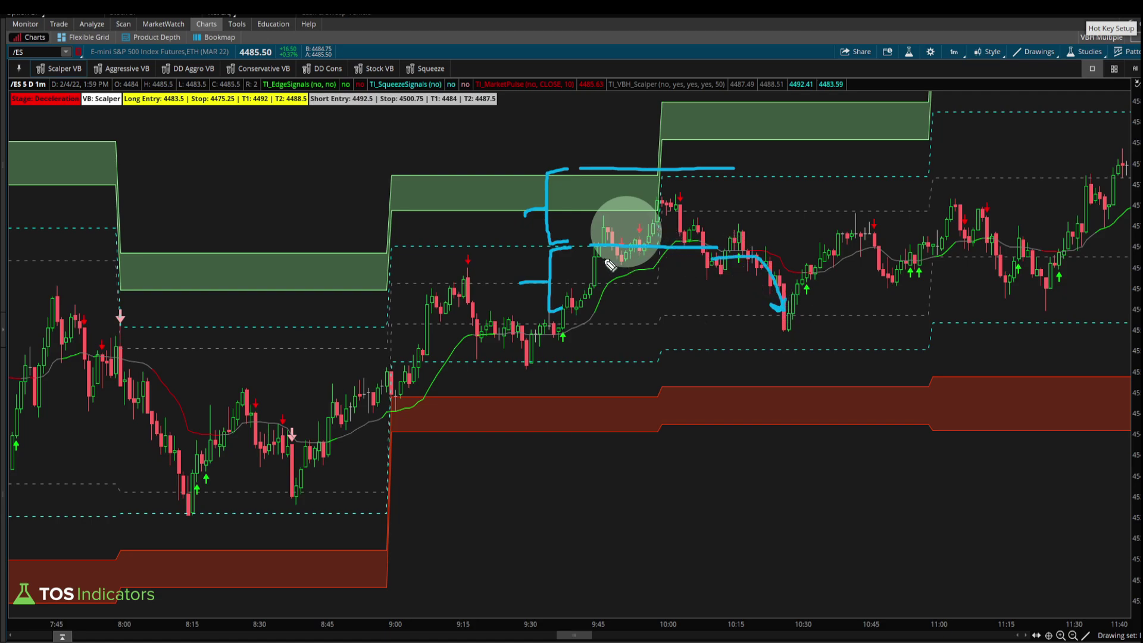
pyautogui.press('e')
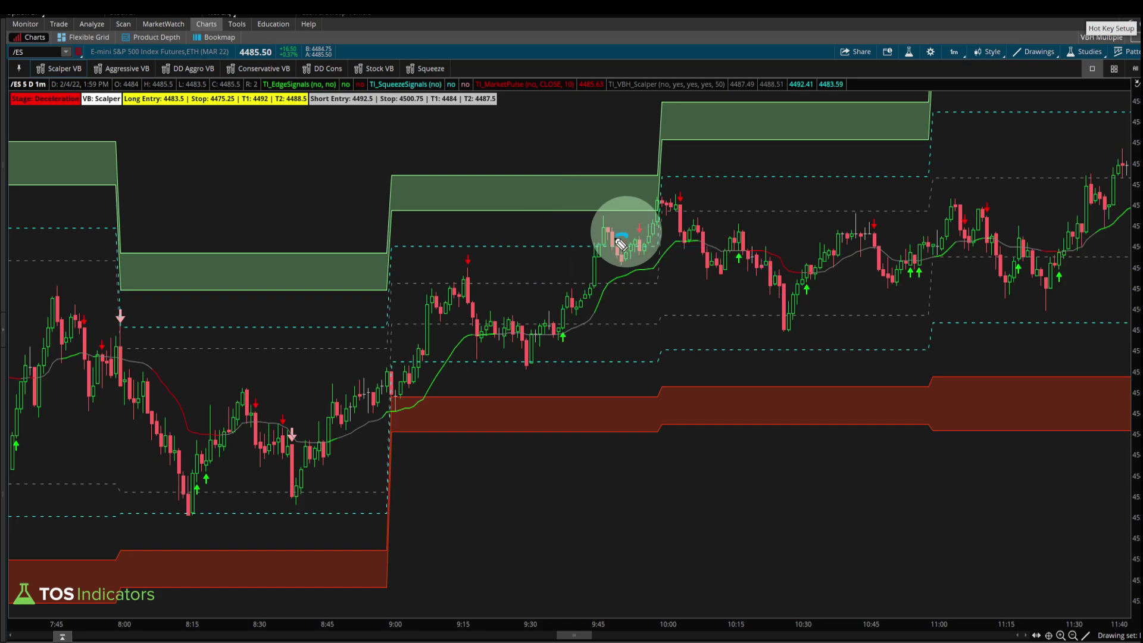
# Trace the rise toward the 10:00 high and reveal the two 1-Min bullets about the first and second contracts.
pyautogui.moveTo(619, 235)
pyautogui.mouseDown()
pyautogui.moveTo(657, 249)
pyautogui.moveTo(662, 204)
pyautogui.mouseUp()
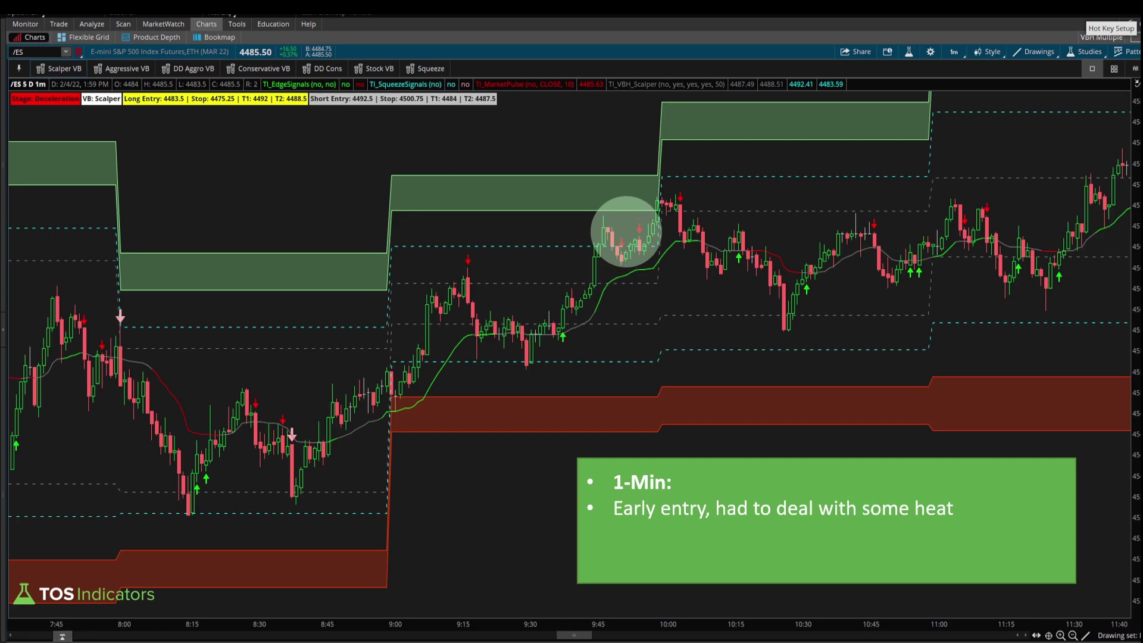
pyautogui.press('Right')
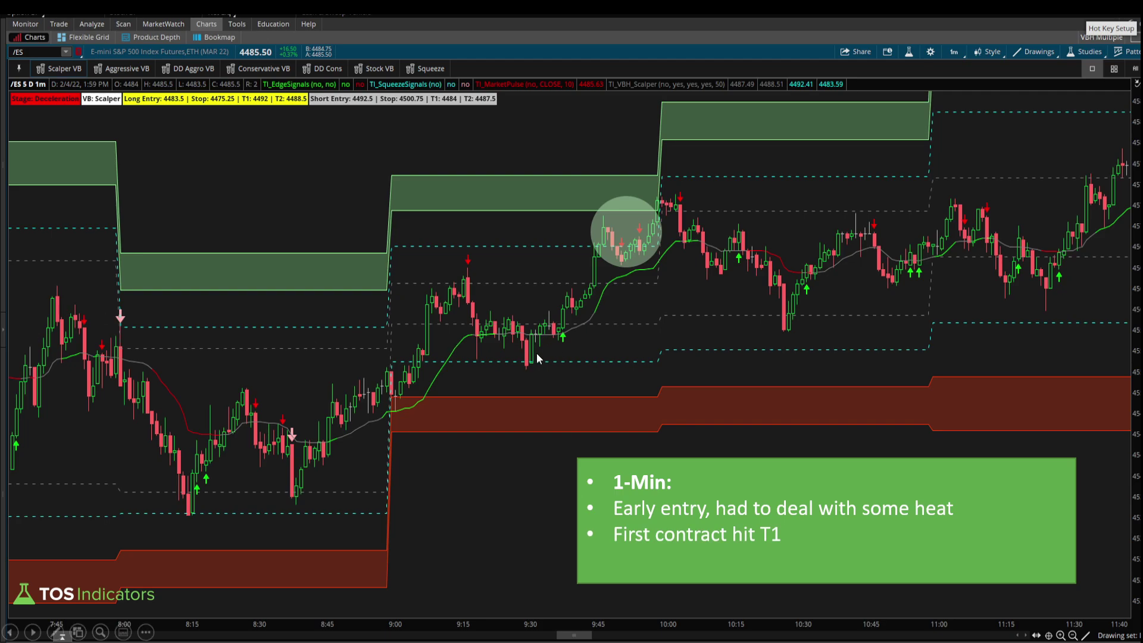
pyautogui.press('Right')
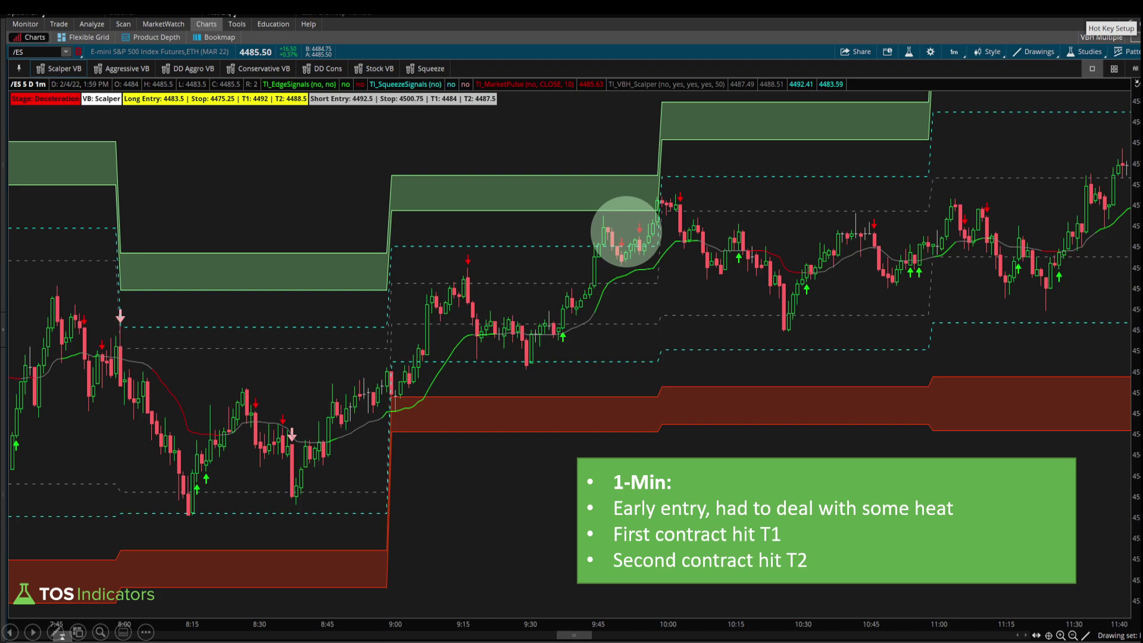
# Draw a level line through the 10:25 low, mark beside the contract bullets, and advance to the 3-minute chart slide.
pyautogui.moveTo(610, 323); pyautogui.dragTo(827, 324)
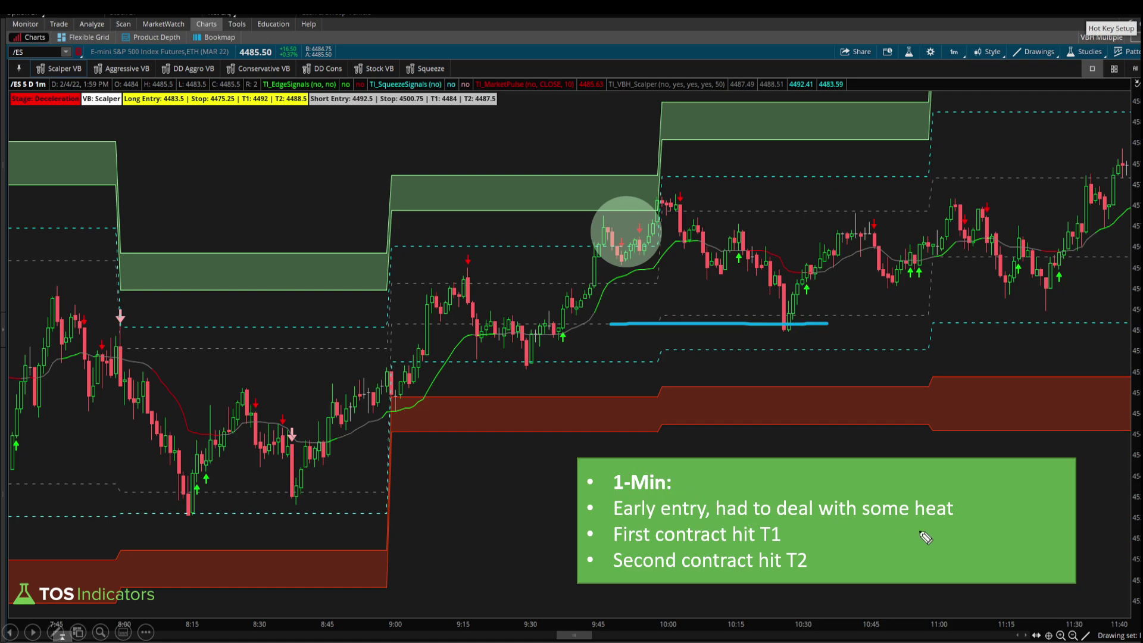
pyautogui.moveTo(914, 522); pyautogui.dragTo(954, 521)
pyautogui.press('Escape')
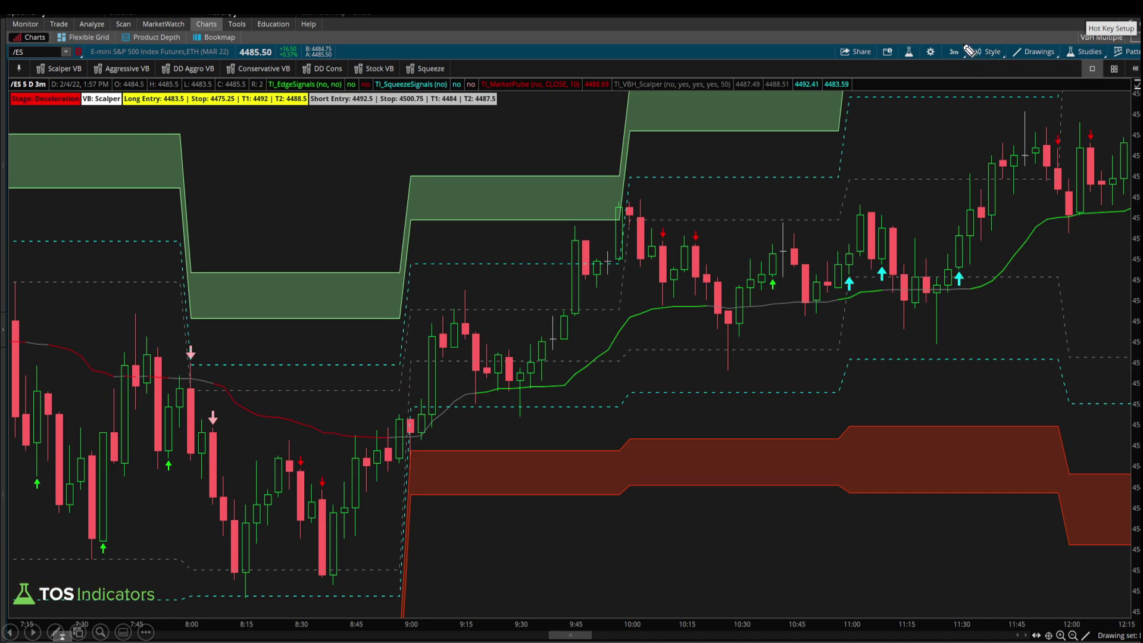
# Mark the 3-minute interval, entry, Edge Signal, upper and lower levels and the rise to 10:00, and erase the ink.
pyautogui.moveTo(968, 38)
pyautogui.mouseDown()
pyautogui.moveTo(964, 66)
pyautogui.moveTo(969, 38)
pyautogui.mouseUp()
pyautogui.moveTo(549, 286)
pyautogui.mouseDown()
pyautogui.moveTo(562, 265)
pyautogui.moveTo(592, 263)
pyautogui.mouseUp()
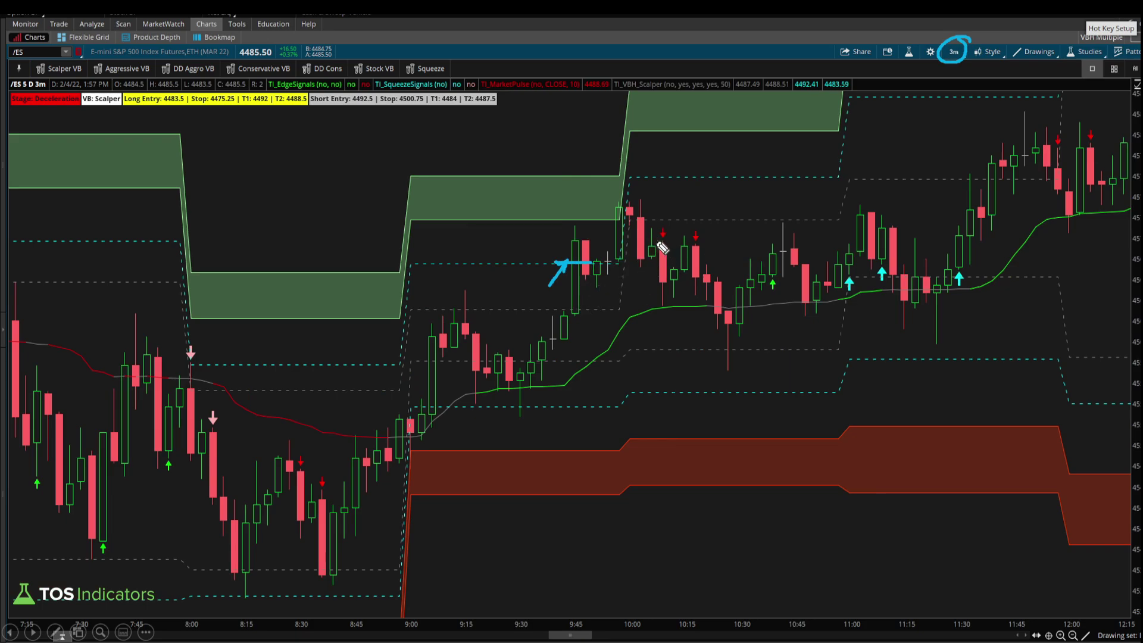
pyautogui.moveTo(664, 243)
pyautogui.mouseDown()
pyautogui.moveTo(675, 223)
pyautogui.moveTo(661, 241)
pyautogui.mouseUp()
pyautogui.moveTo(523, 171); pyautogui.dragTo(643, 169)
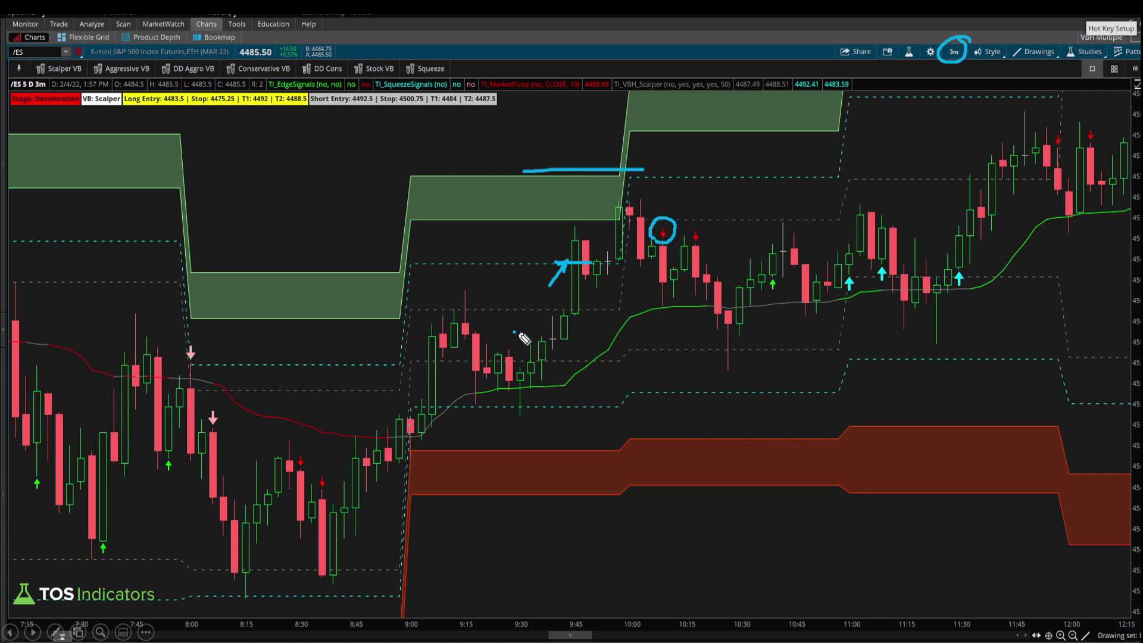
pyautogui.moveTo(514, 331); pyautogui.dragTo(717, 332)
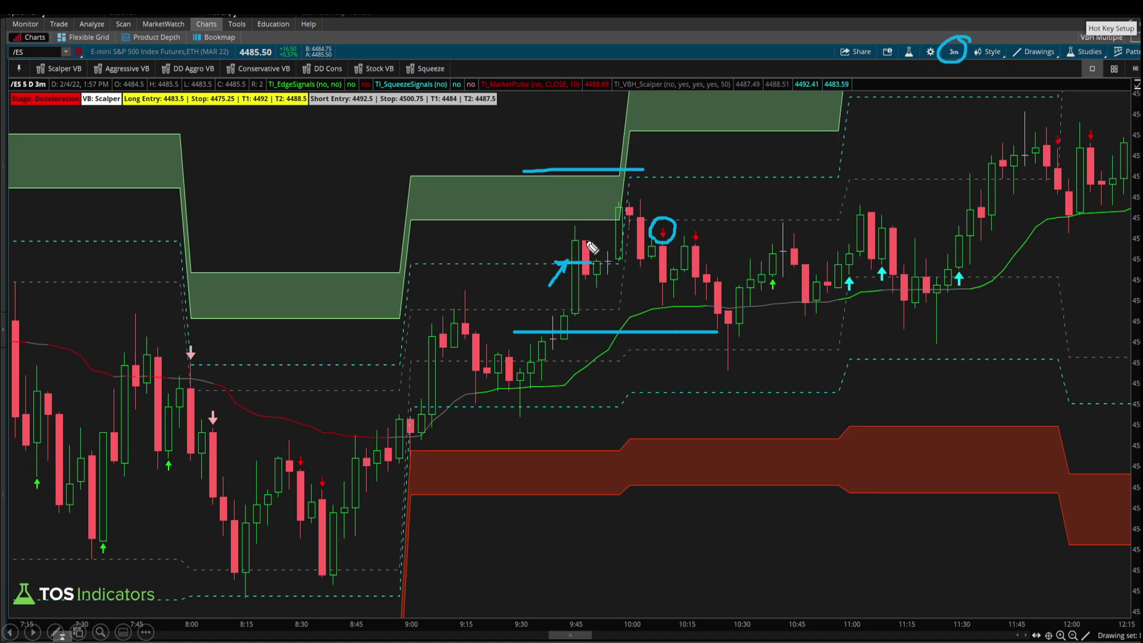
pyautogui.moveTo(587, 247)
pyautogui.mouseDown()
pyautogui.moveTo(562, 253)
pyautogui.moveTo(603, 268)
pyautogui.moveTo(627, 215)
pyautogui.moveTo(634, 220)
pyautogui.mouseUp()
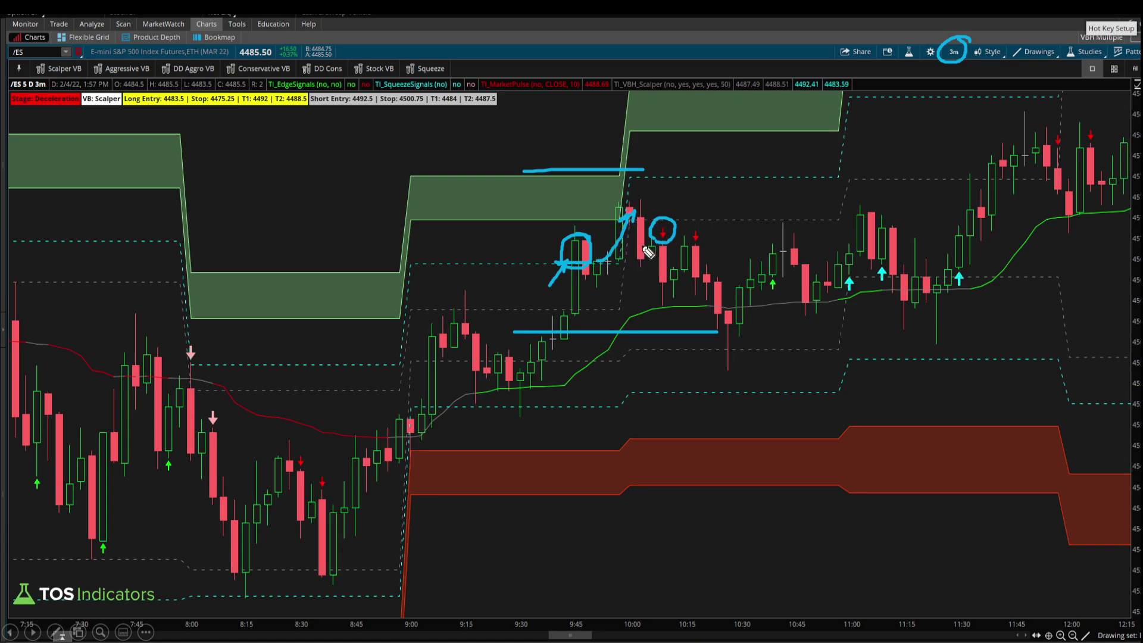
pyautogui.press('e')
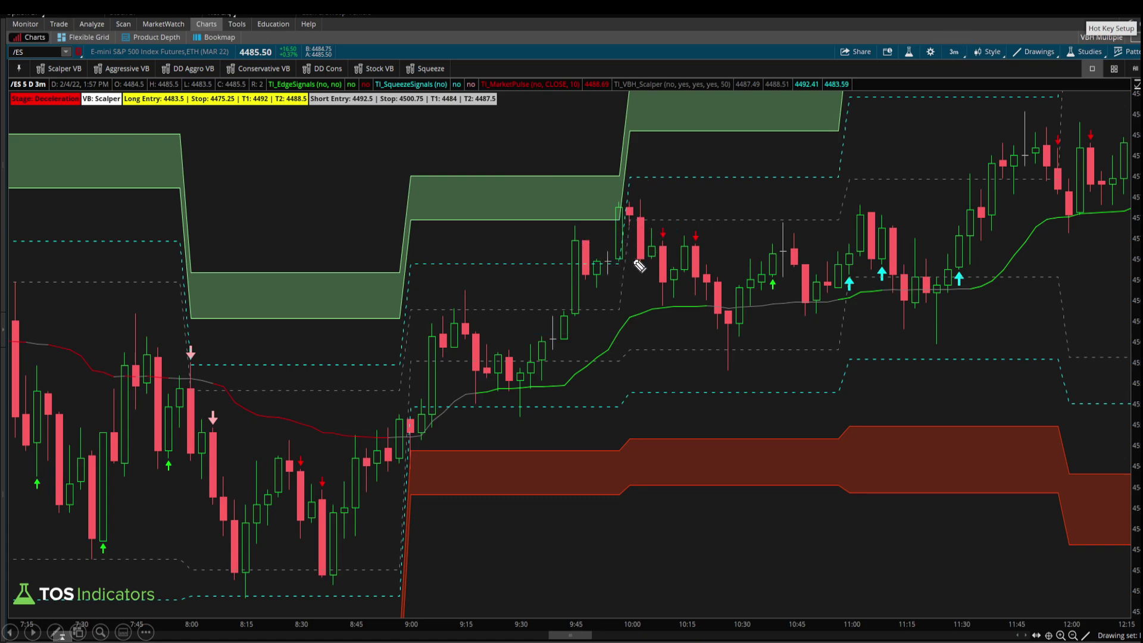
# Trace the reversal at the 10:00 high, mark the entry level and peak on the 3-minute chart, and clear the ink.
pyautogui.moveTo(595, 264)
pyautogui.mouseDown()
pyautogui.moveTo(628, 220)
pyautogui.moveTo(659, 258)
pyautogui.mouseUp()
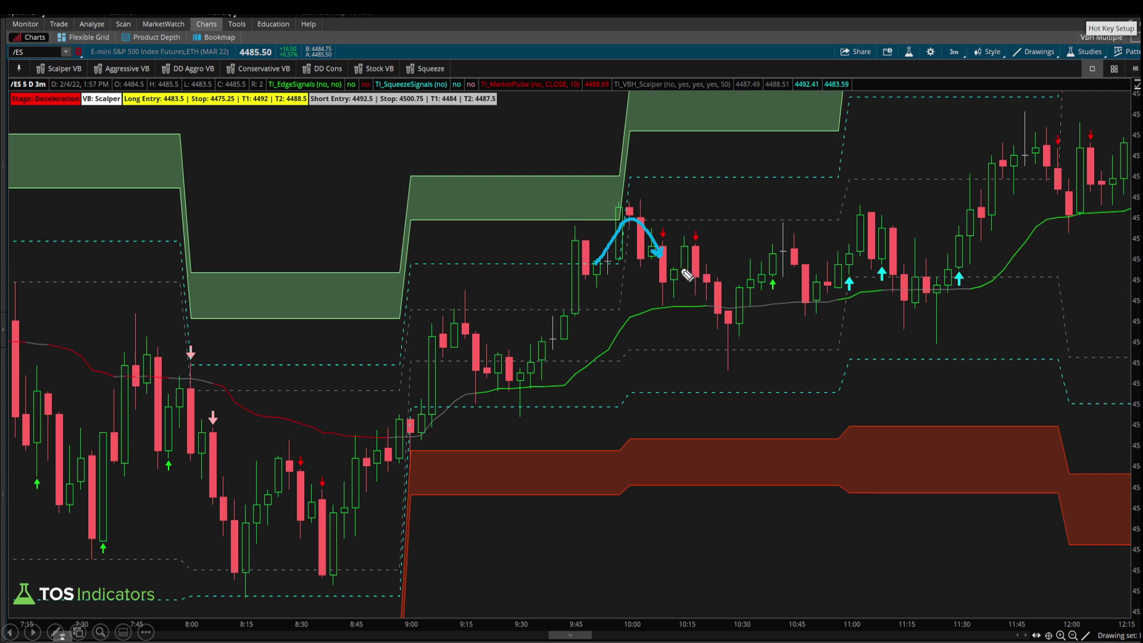
pyautogui.press('Escape')
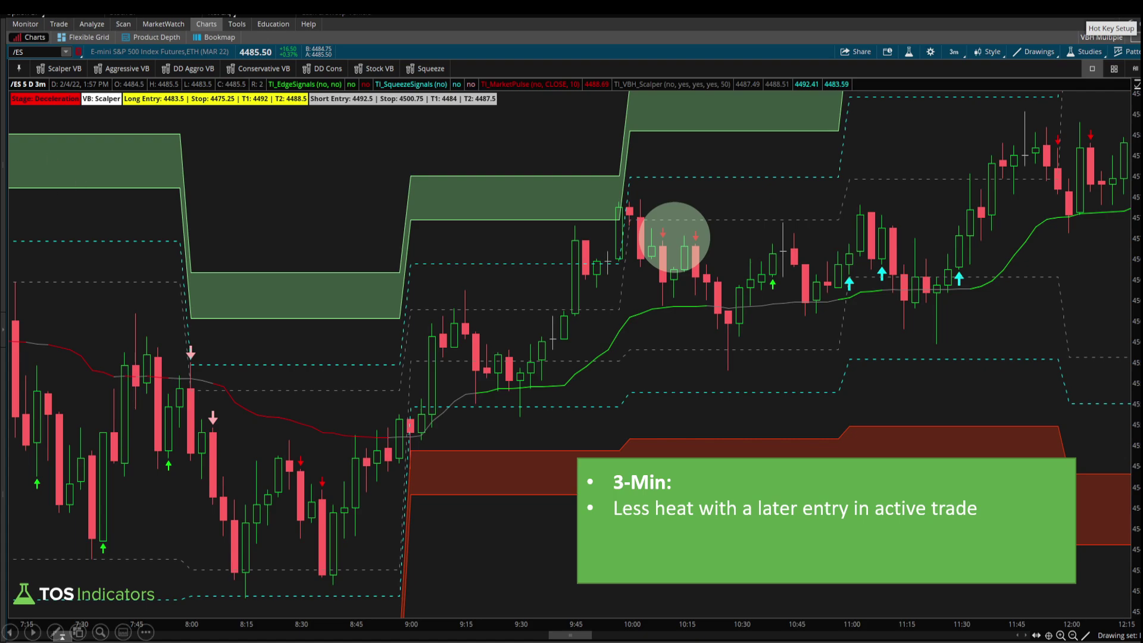
pyautogui.moveTo(592, 263); pyautogui.dragTo(751, 259)
pyautogui.moveTo(600, 222); pyautogui.dragTo(619, 230)
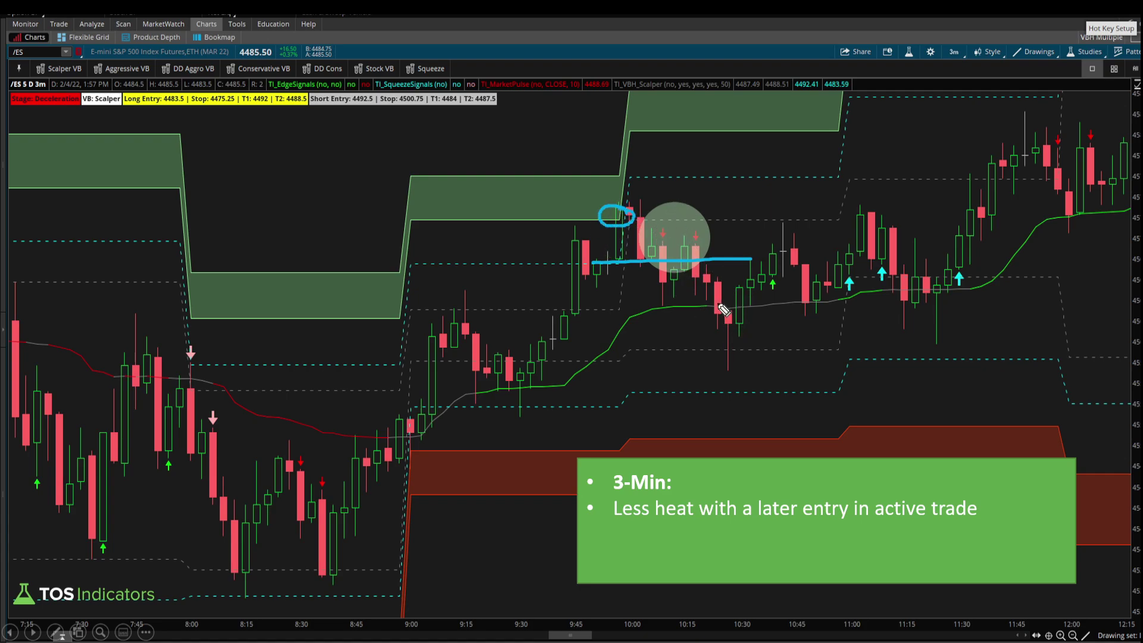
pyautogui.press('Escape')
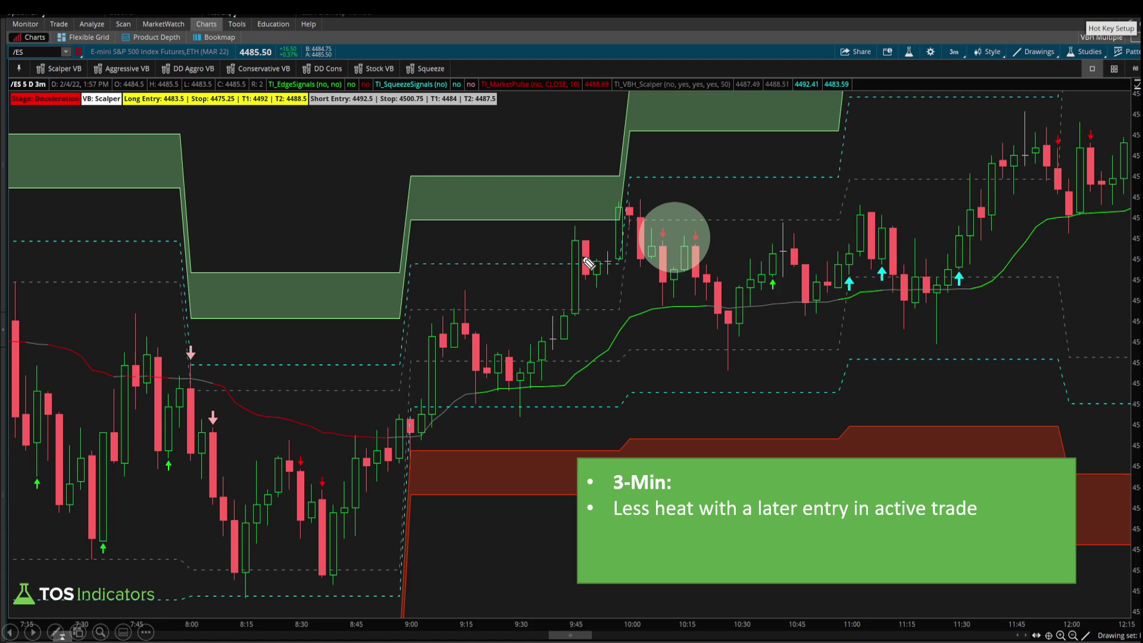
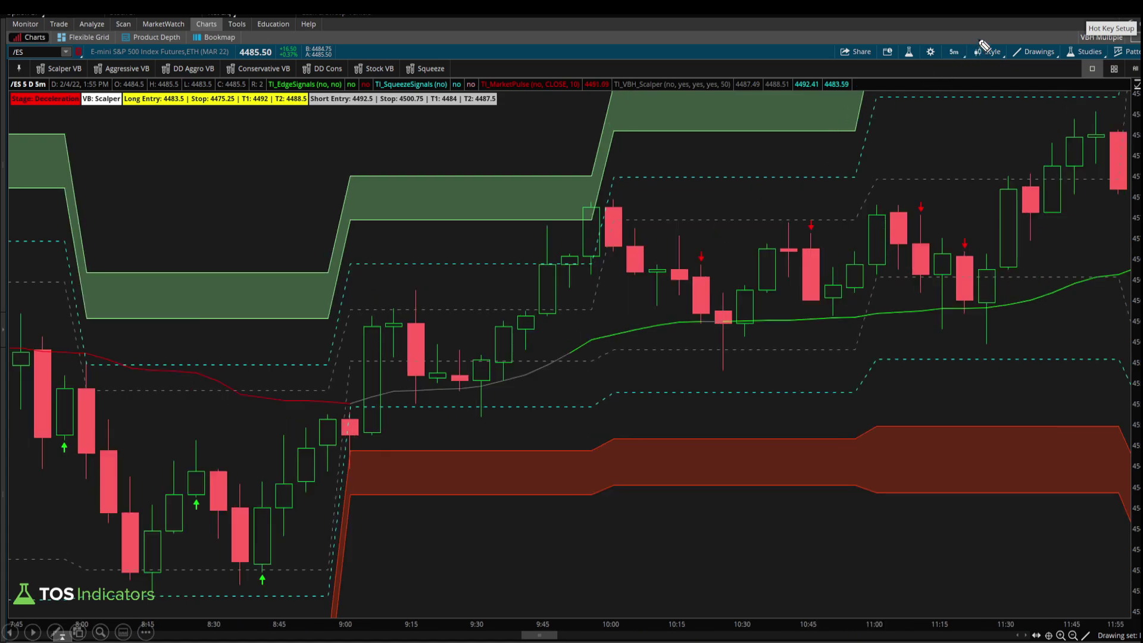
# Circle the 5-minute interval, mark the entry near 9:45, clear the ink and reveal the highlight on the first Edge Signal after 10:15.
pyautogui.moveTo(979, 39)
pyautogui.mouseDown()
pyautogui.moveTo(938, 63)
pyautogui.moveTo(979, 35)
pyautogui.mouseUp()
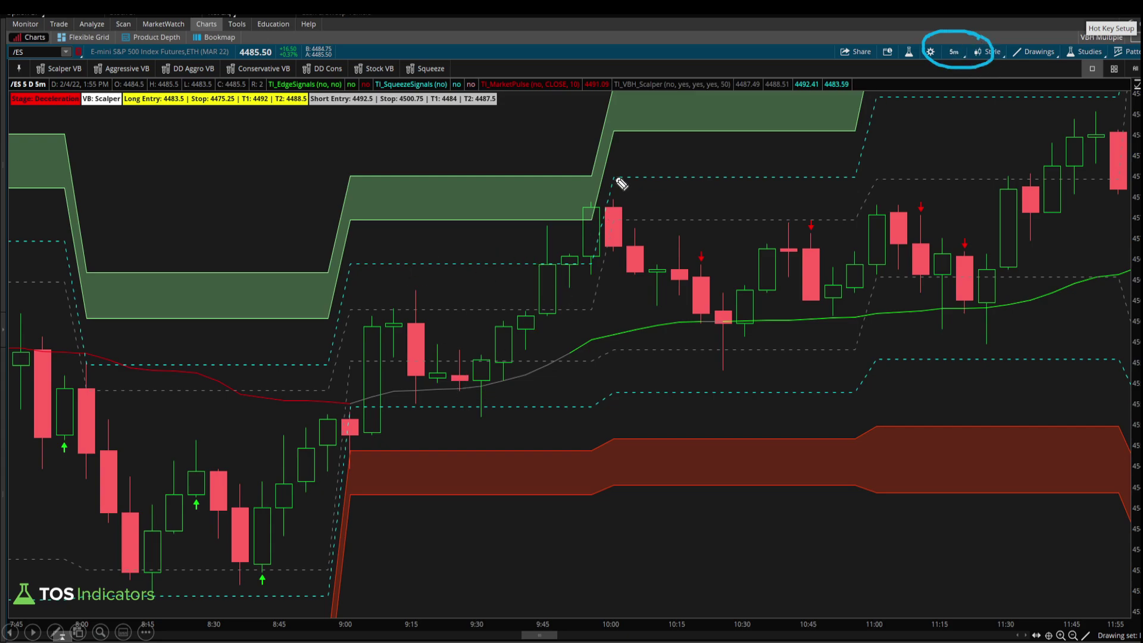
pyautogui.moveTo(513, 294); pyautogui.dragTo(528, 266)
pyautogui.press('Escape')
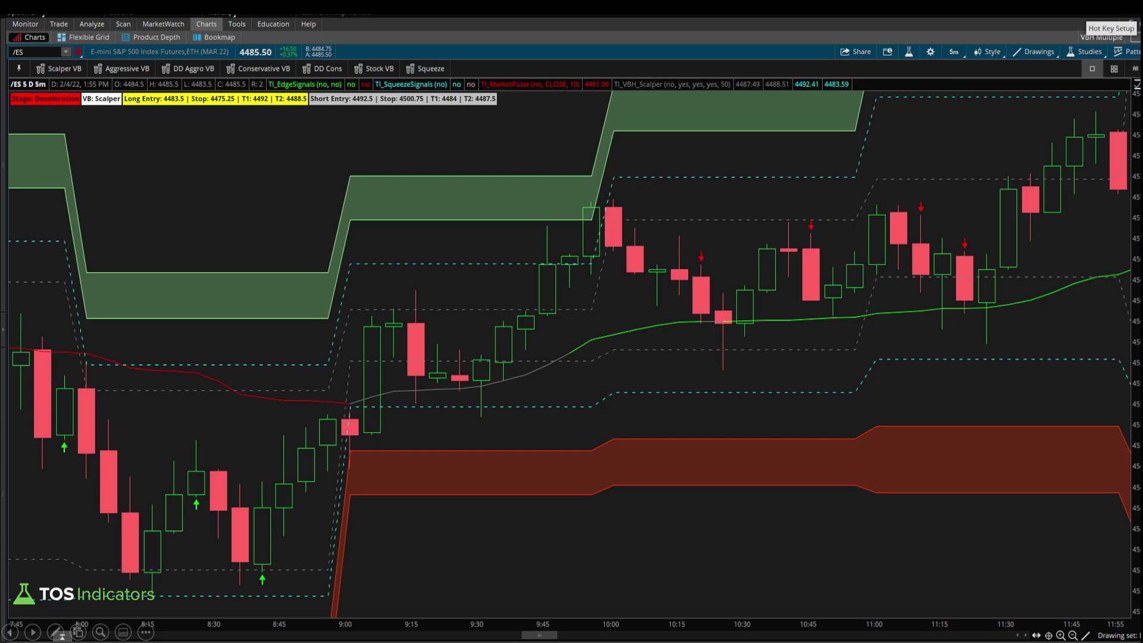
pyautogui.click(699, 255)
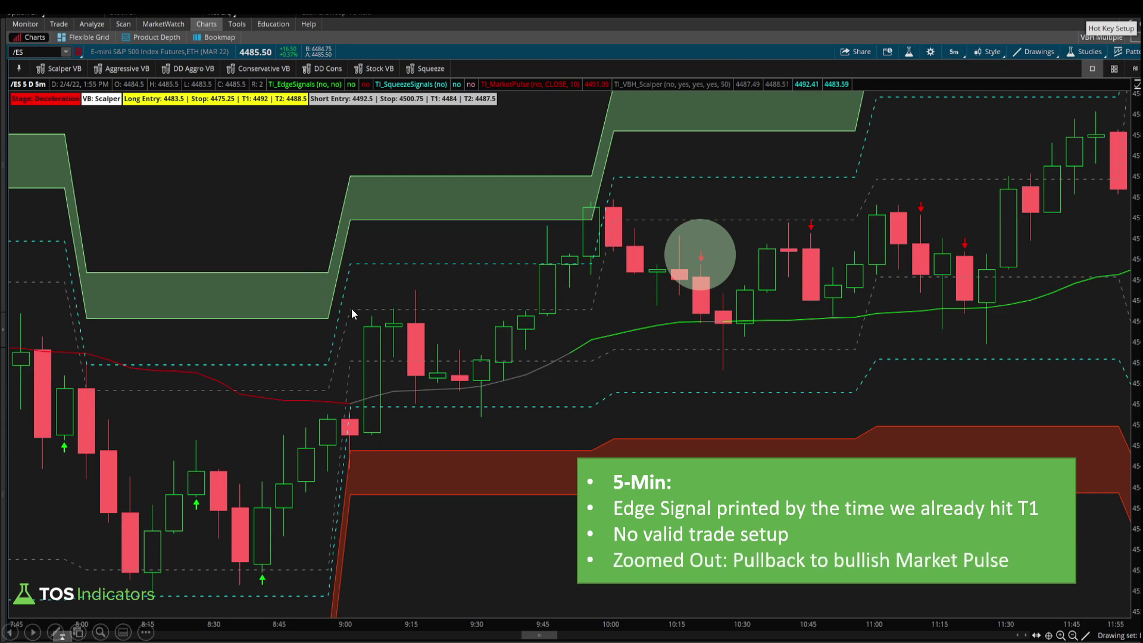
# Trace the pullback to the rising Market Pulse line and the bounce on the 5-minute chart, and erase the ink.
pyautogui.moveTo(609, 221)
pyautogui.mouseDown()
pyautogui.moveTo(722, 319)
pyautogui.moveTo(725, 301)
pyautogui.mouseUp()
pyautogui.moveTo(571, 343)
pyautogui.mouseDown()
pyautogui.moveTo(863, 313)
pyautogui.moveTo(957, 270)
pyautogui.mouseUp()
pyautogui.press('Delete')
pyautogui.moveTo(613, 232)
pyautogui.mouseDown()
pyautogui.moveTo(723, 313)
pyautogui.moveTo(939, 242)
pyautogui.mouseUp()
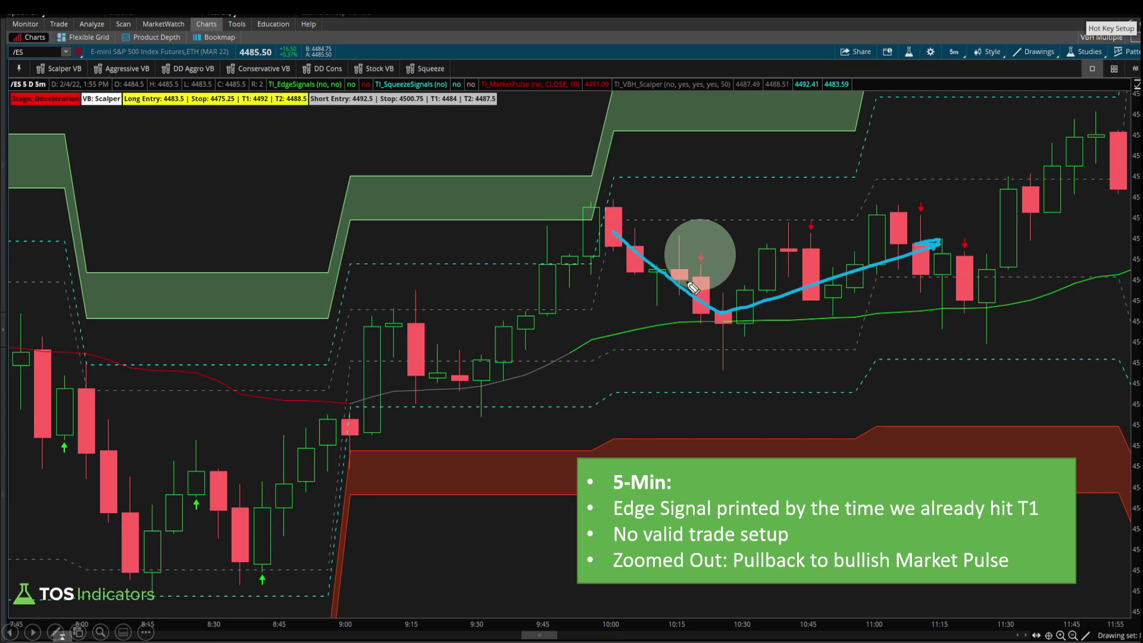
pyautogui.moveTo(688, 281); pyautogui.dragTo(719, 279)
pyautogui.press('Escape')
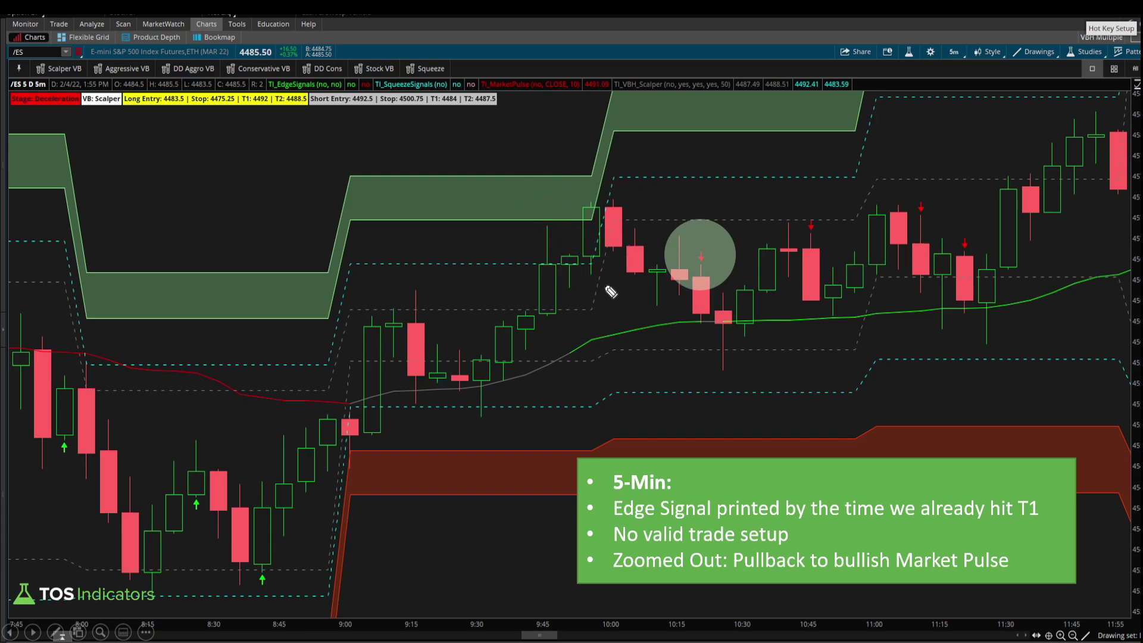
# Advance to the 15-minute chart, circle the entry candle just before 10:00 with an arrow inside, and clear the ink.
pyautogui.press('2')
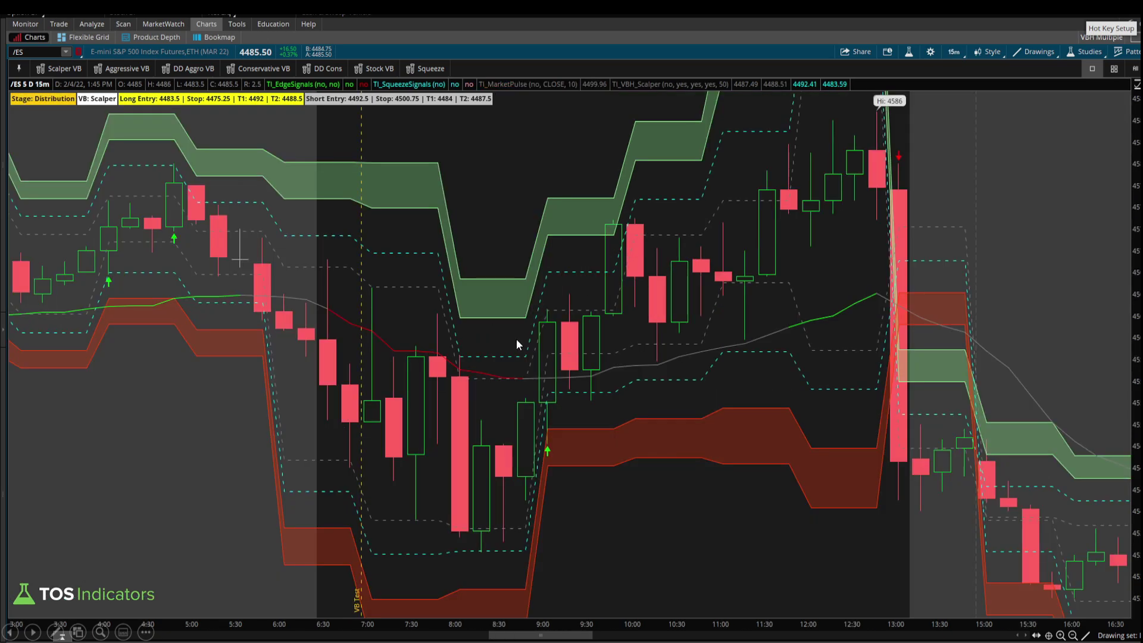
pyautogui.moveTo(622, 246)
pyautogui.mouseDown()
pyautogui.moveTo(580, 260)
pyautogui.moveTo(631, 260)
pyautogui.moveTo(608, 245)
pyautogui.mouseUp()
pyautogui.moveTo(570, 293)
pyautogui.mouseDown()
pyautogui.moveTo(613, 275)
pyautogui.moveTo(610, 284)
pyautogui.mouseUp()
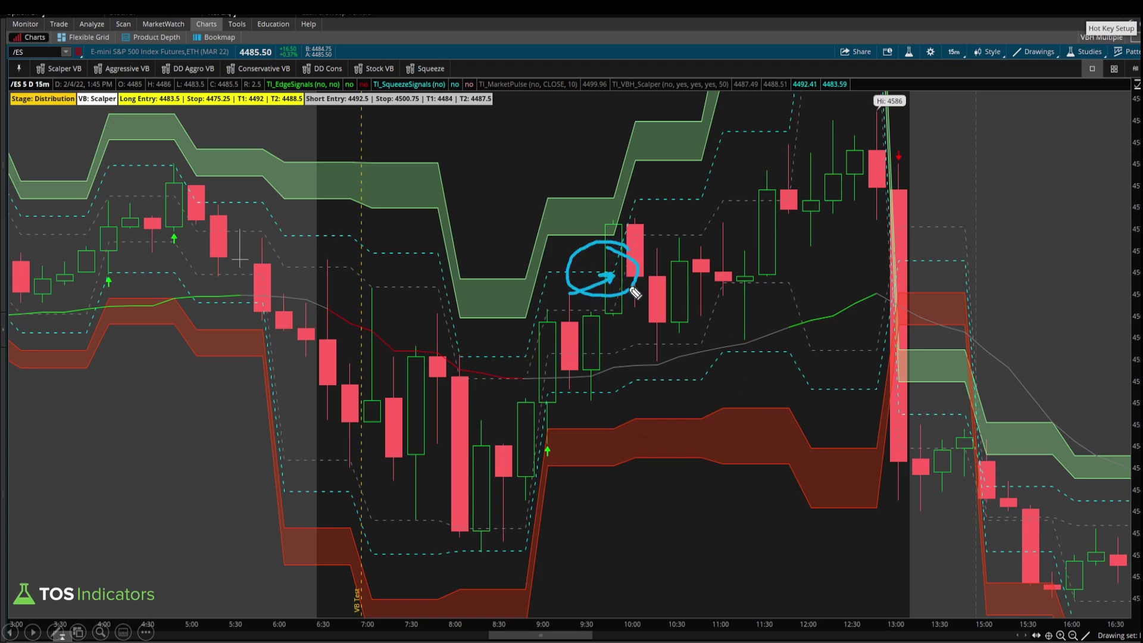
pyautogui.press('Escape')
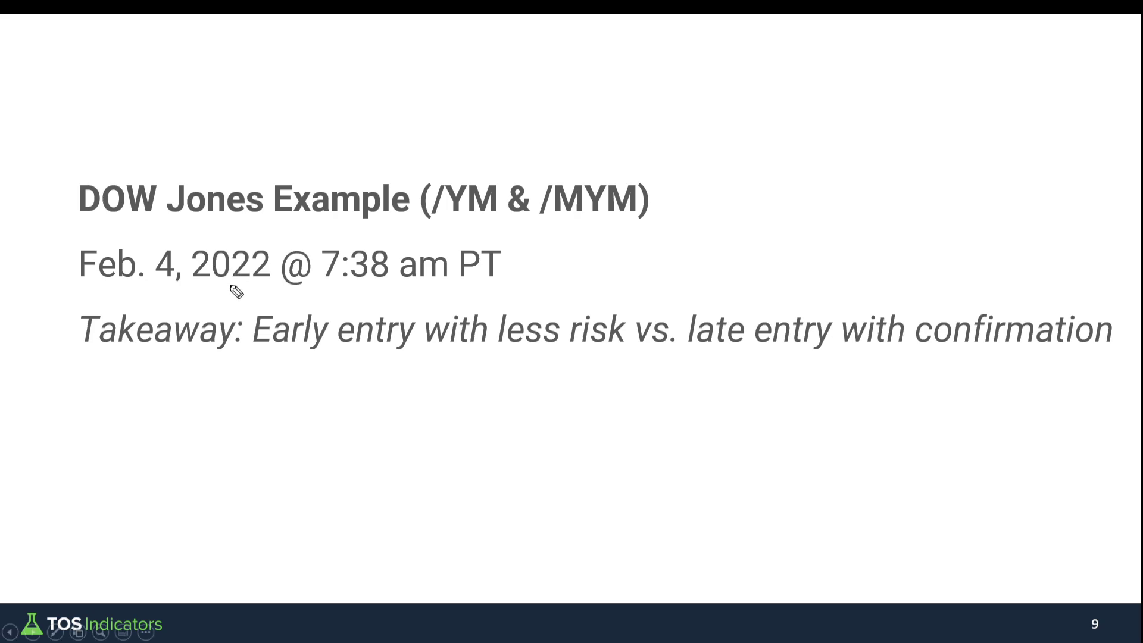
# Underline the date, time, "less risk" and "late entry with confirmation", write "1M" under "Early entry", and erase the ink.
pyautogui.moveTo(78, 290); pyautogui.dragTo(395, 286)
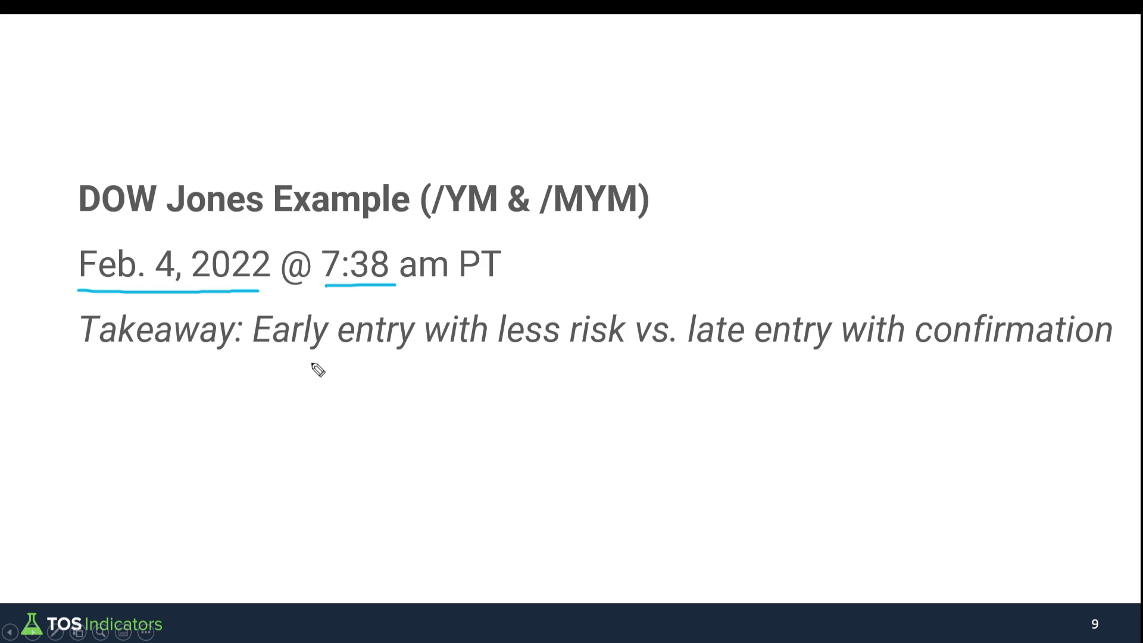
pyautogui.moveTo(312, 364); pyautogui.dragTo(312, 379)
pyautogui.moveTo(322, 379)
pyautogui.mouseDown()
pyautogui.moveTo(341, 368)
pyautogui.moveTo(347, 376)
pyautogui.mouseUp()
pyautogui.moveTo(487, 356); pyautogui.dragTo(668, 353)
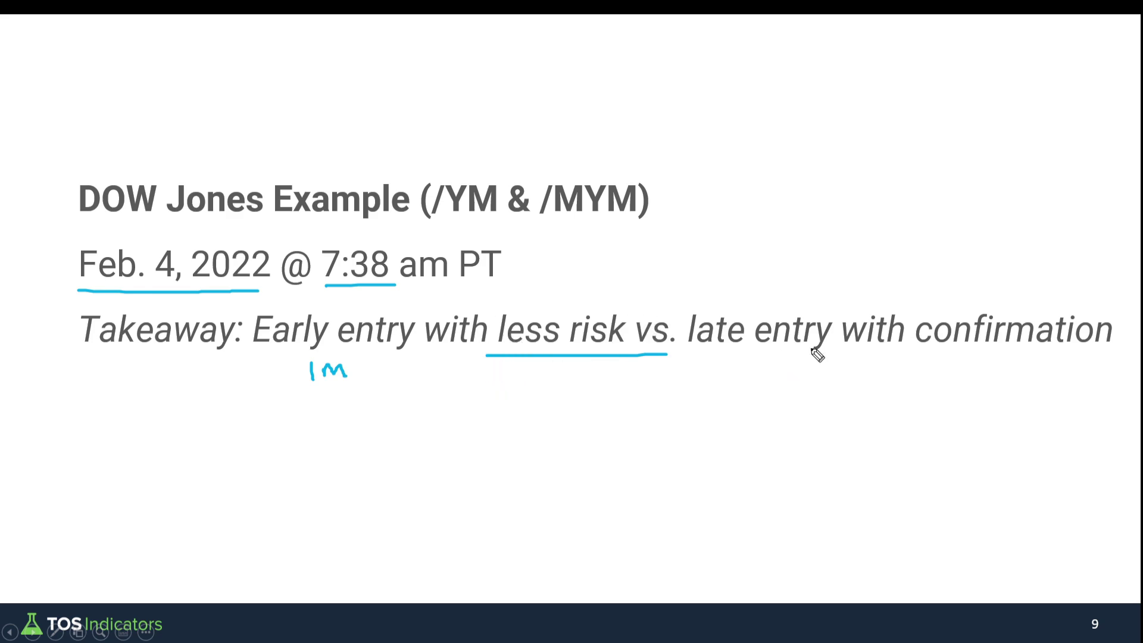
pyautogui.moveTo(697, 353); pyautogui.dragTo(1090, 349)
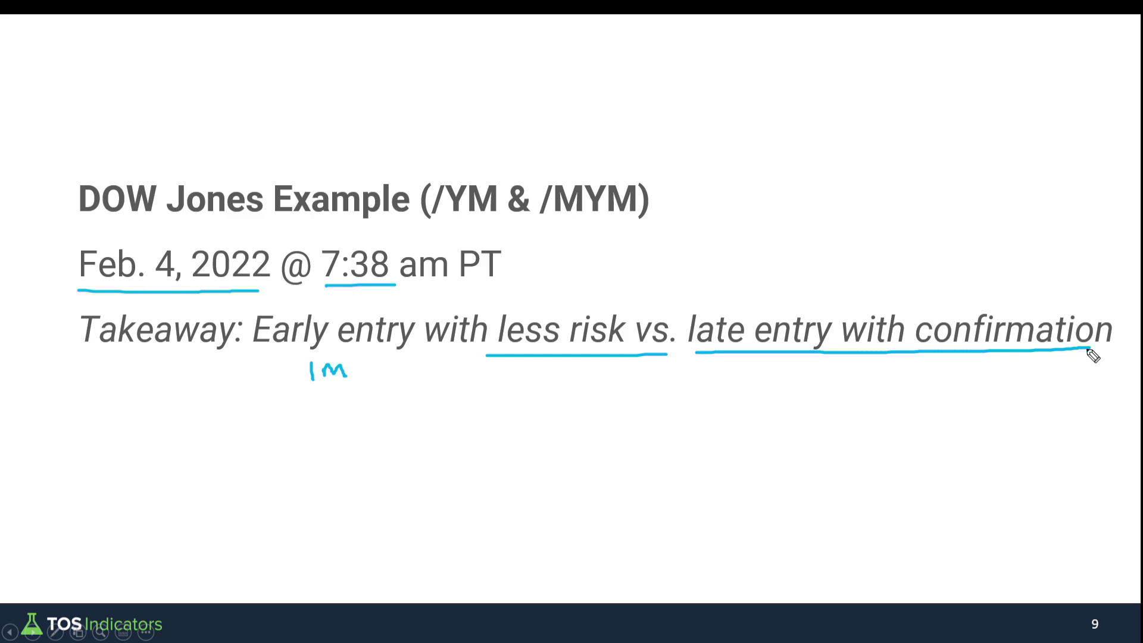
pyautogui.hotkey('ctrl', 'a')
pyautogui.press('e')
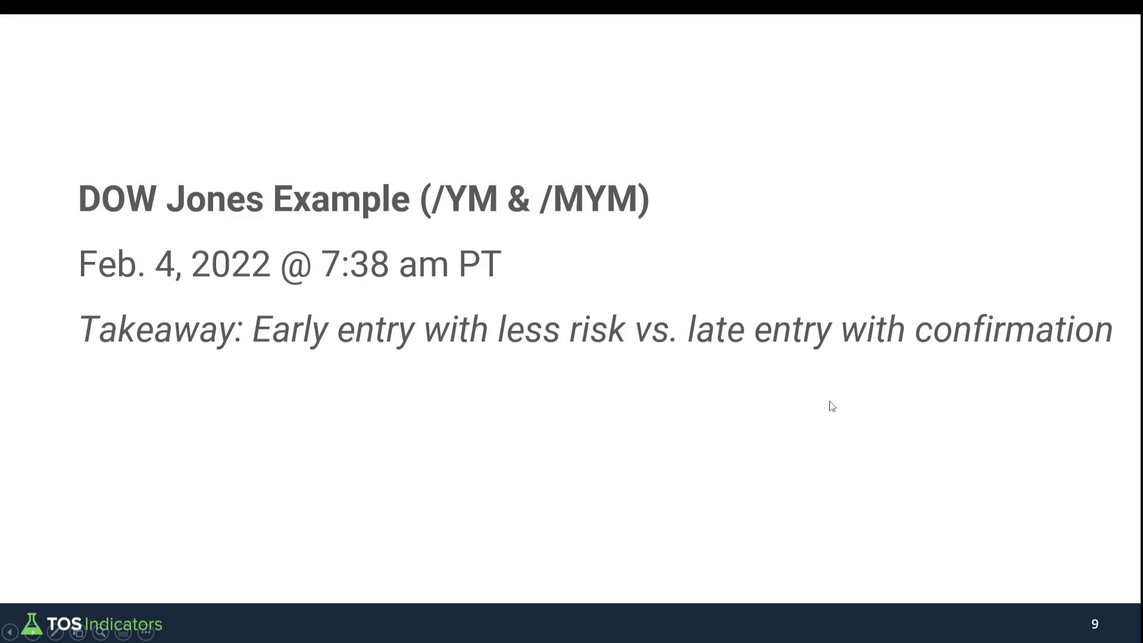
# Advance to the 1-minute /YM chart and mark the lower dashed entry level and red zone's upper edge before 8:00 with a bracket.
pyautogui.press('Right')
pyautogui.press('Right')
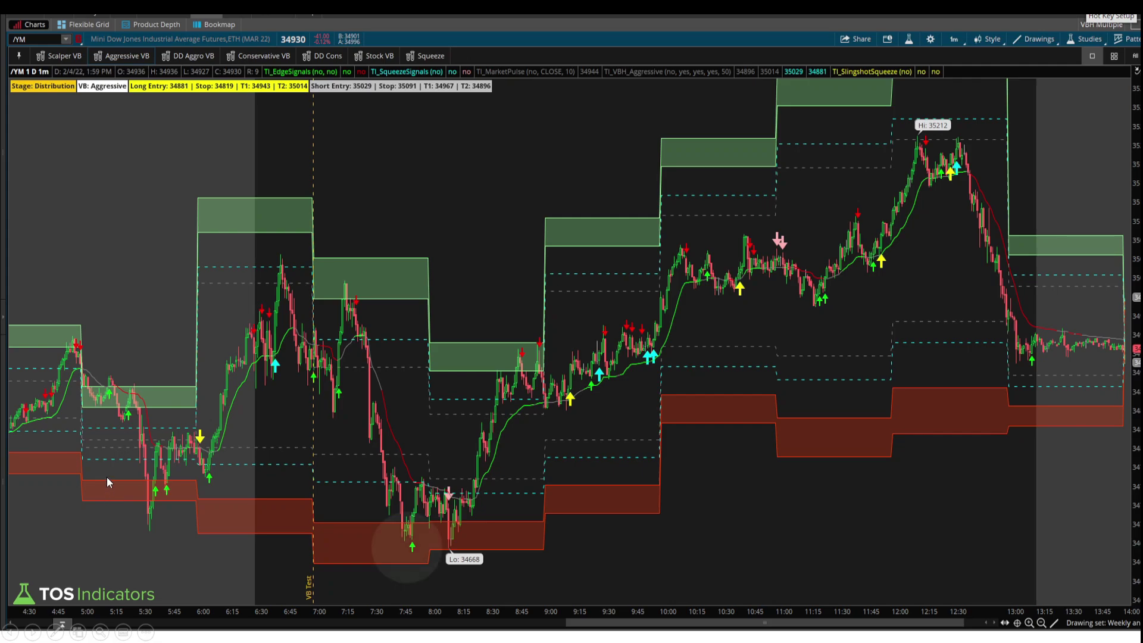
pyautogui.hotkey('ctrl', 'p')
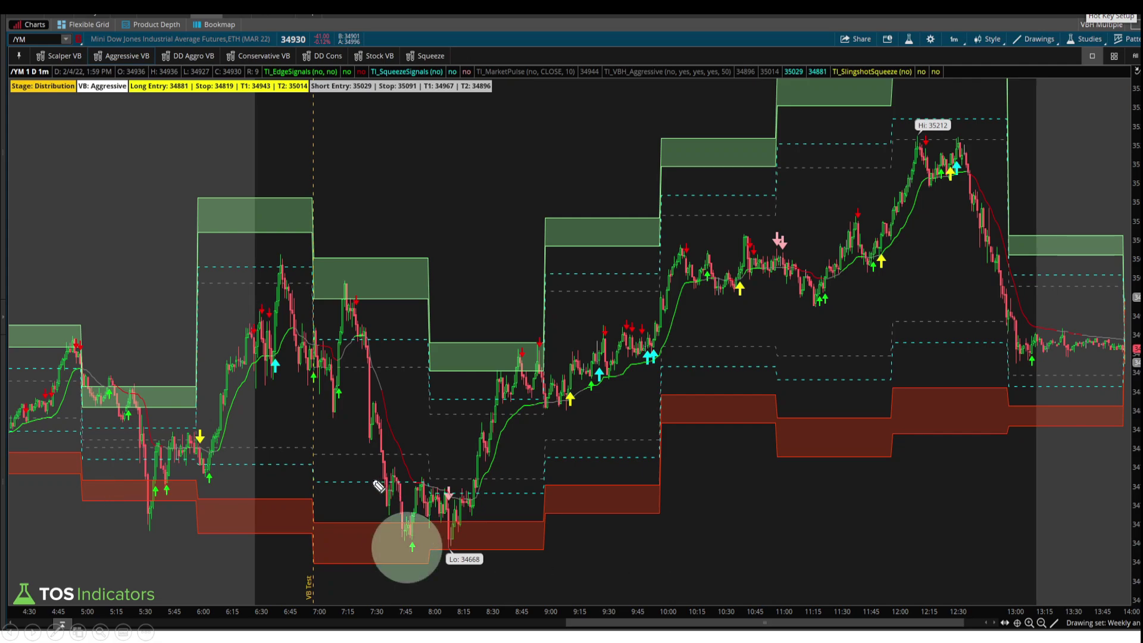
pyautogui.moveTo(370, 479); pyautogui.dragTo(420, 479)
pyautogui.moveTo(390, 480); pyautogui.dragTo(403, 520)
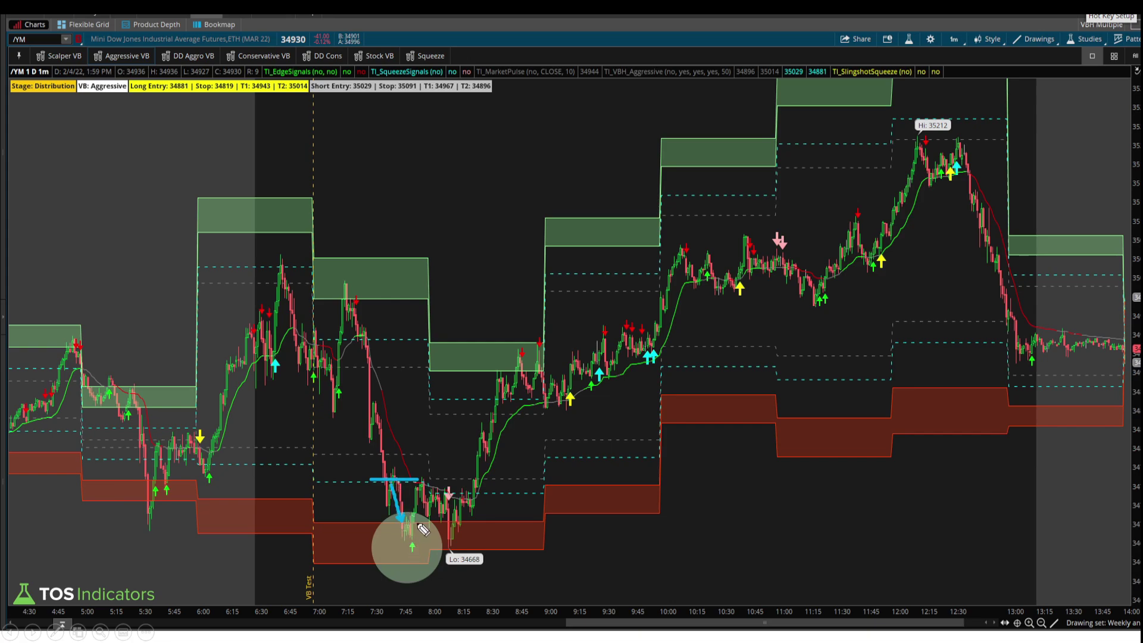
pyautogui.moveTo(390, 522); pyautogui.dragTo(450, 521)
pyautogui.moveTo(357, 480)
pyautogui.mouseDown()
pyautogui.moveTo(329, 519)
pyautogui.moveTo(359, 518)
pyautogui.mouseUp()
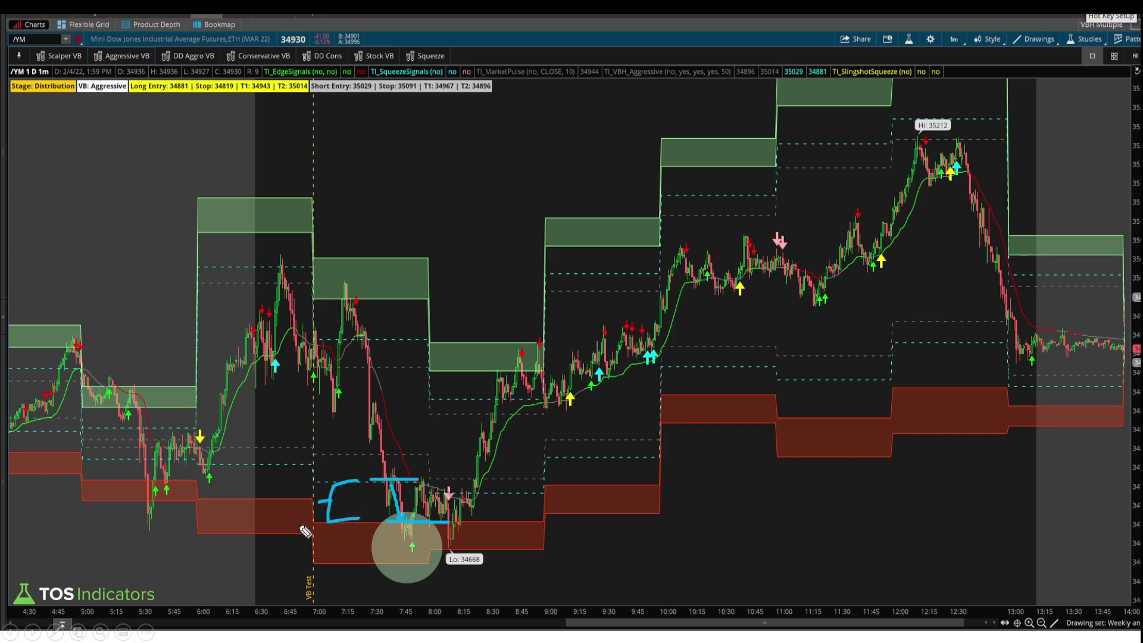
# Erase the bracket on the 1-minute chart, underline "½" in the notes, and reveal the "First contract hit T1" bullet.
pyautogui.moveTo(276, 488)
pyautogui.mouseDown()
pyautogui.moveTo(283, 509)
pyautogui.moveTo(307, 507)
pyautogui.mouseUp()
pyautogui.press('Escape')
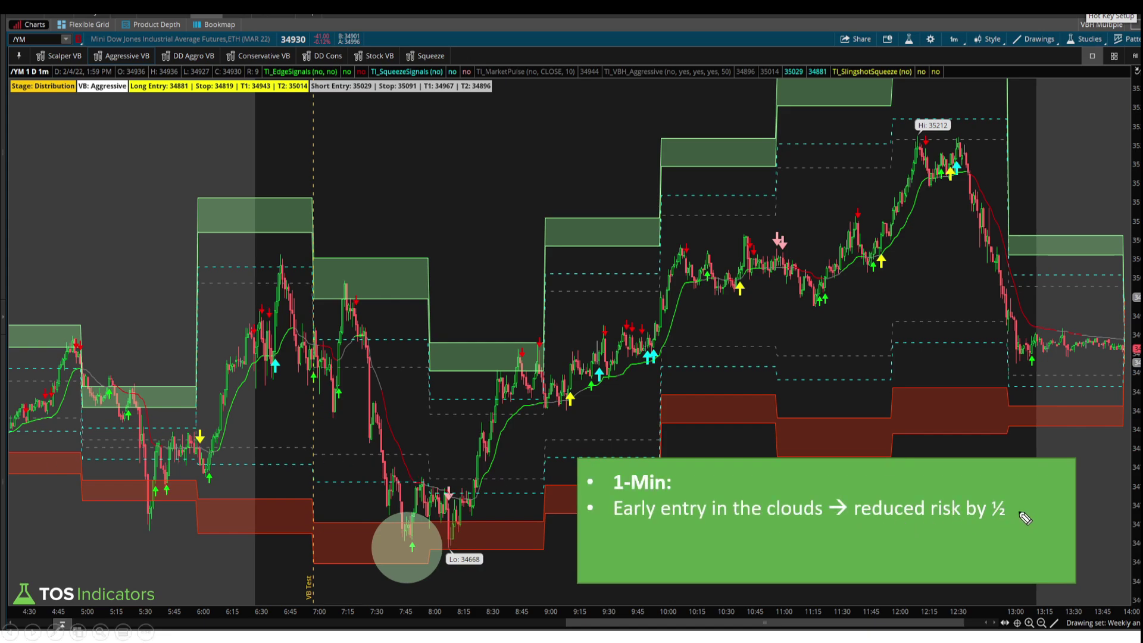
pyautogui.moveTo(982, 525); pyautogui.dragTo(1032, 522)
pyautogui.press('Right')
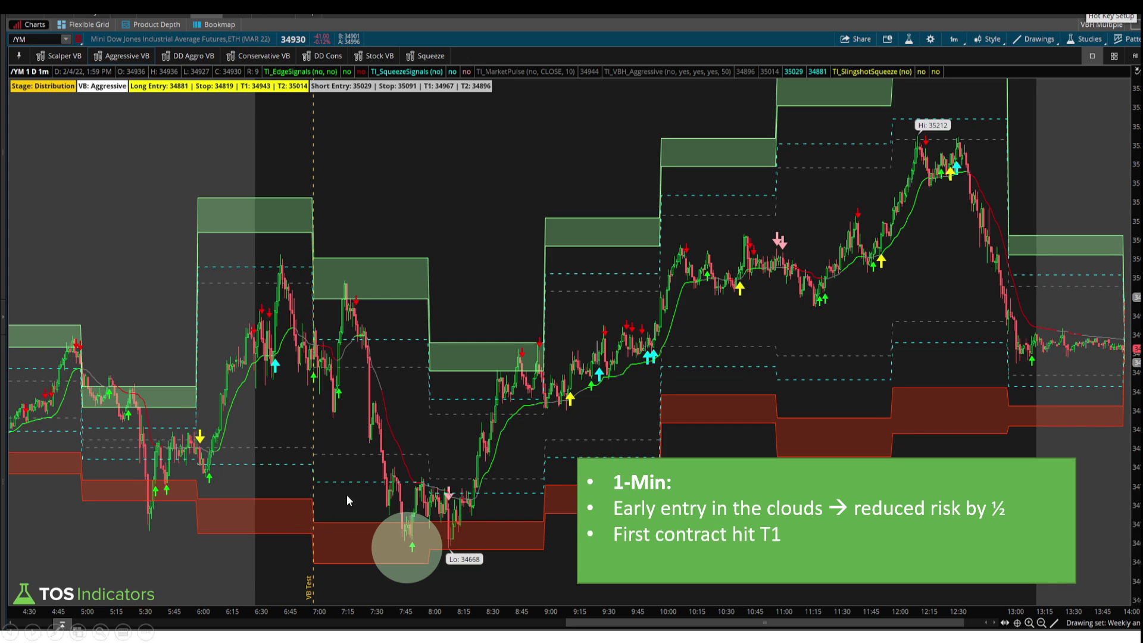
# Bracket the distance from the dashed entry level to the red zone's lower edge on the 1-minute chart, and erase the ink.
pyautogui.moveTo(356, 482)
pyautogui.mouseDown()
pyautogui.moveTo(337, 563)
pyautogui.moveTo(353, 564)
pyautogui.mouseUp()
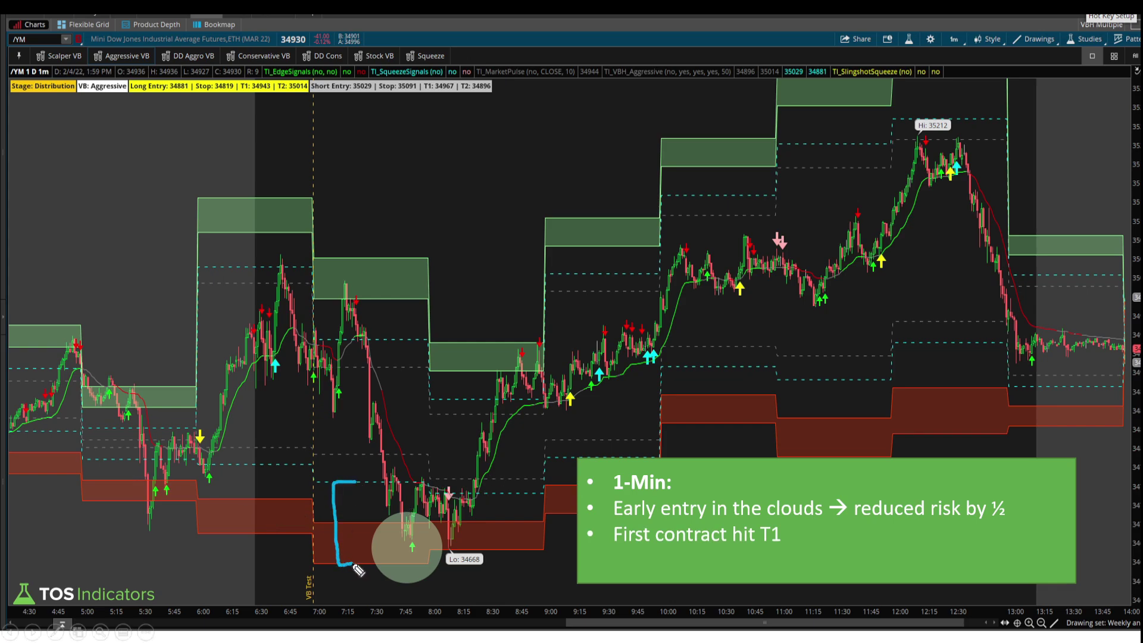
pyautogui.moveTo(322, 529); pyautogui.dragTo(342, 528)
pyautogui.press('e')
# Bracket the red zone's height and the distance above it up to the candle low near 7:10, and erase the ink.
pyautogui.moveTo(364, 525)
pyautogui.mouseDown()
pyautogui.moveTo(353, 535)
pyautogui.moveTo(360, 565)
pyautogui.moveTo(318, 546)
pyautogui.moveTo(345, 523)
pyautogui.moveTo(331, 417)
pyautogui.moveTo(349, 415)
pyautogui.mouseUp()
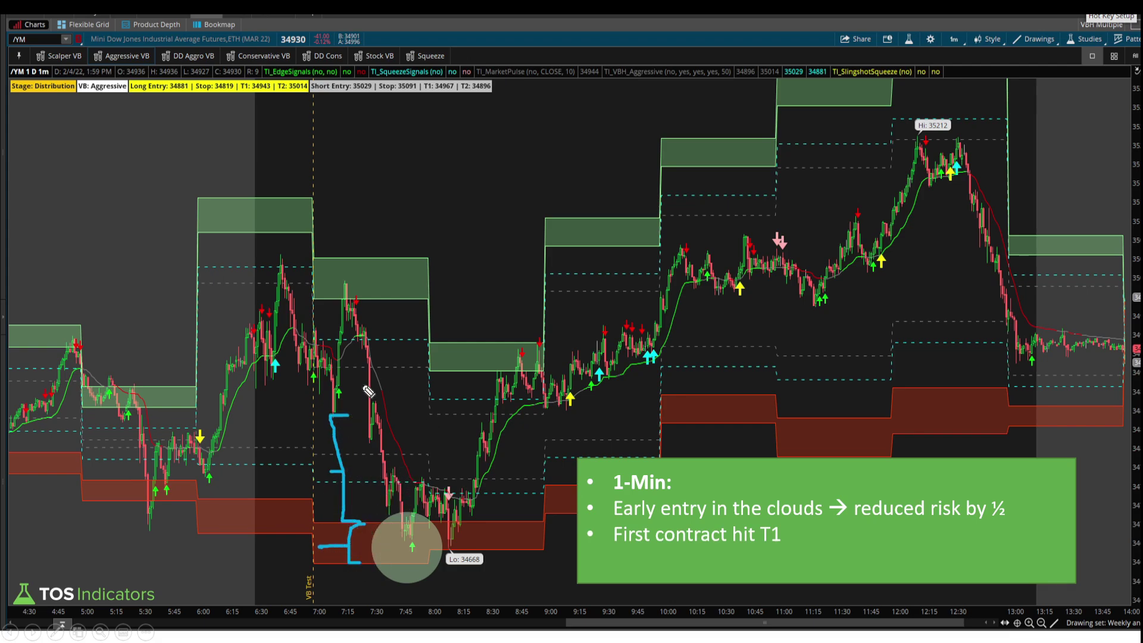
pyautogui.moveTo(344, 472); pyautogui.dragTo(330, 471)
pyautogui.click(123, 631)
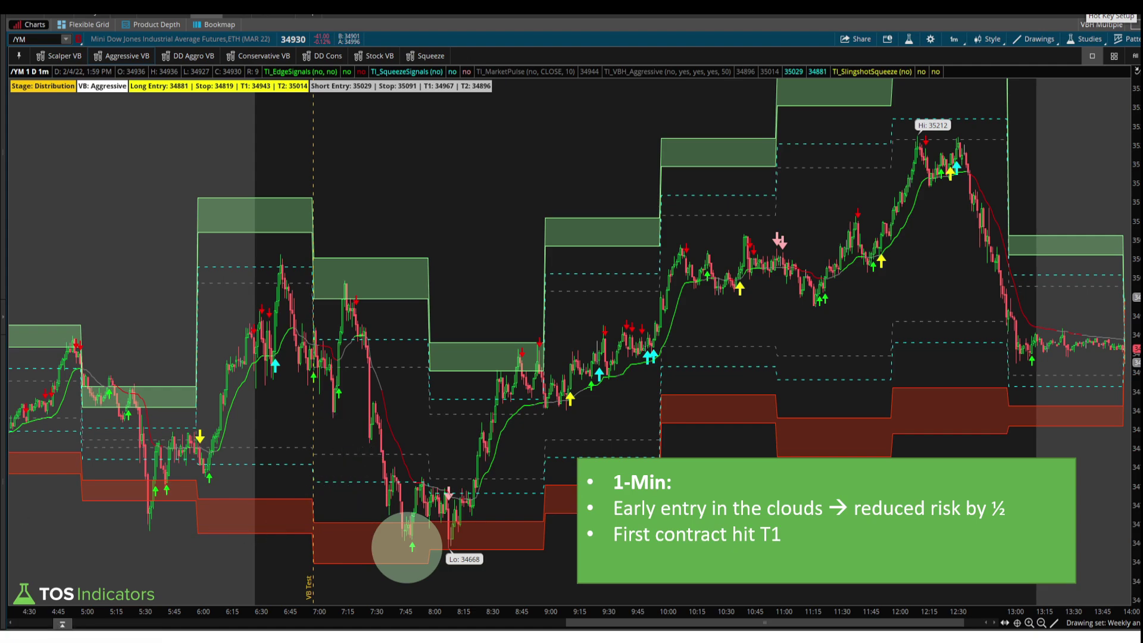
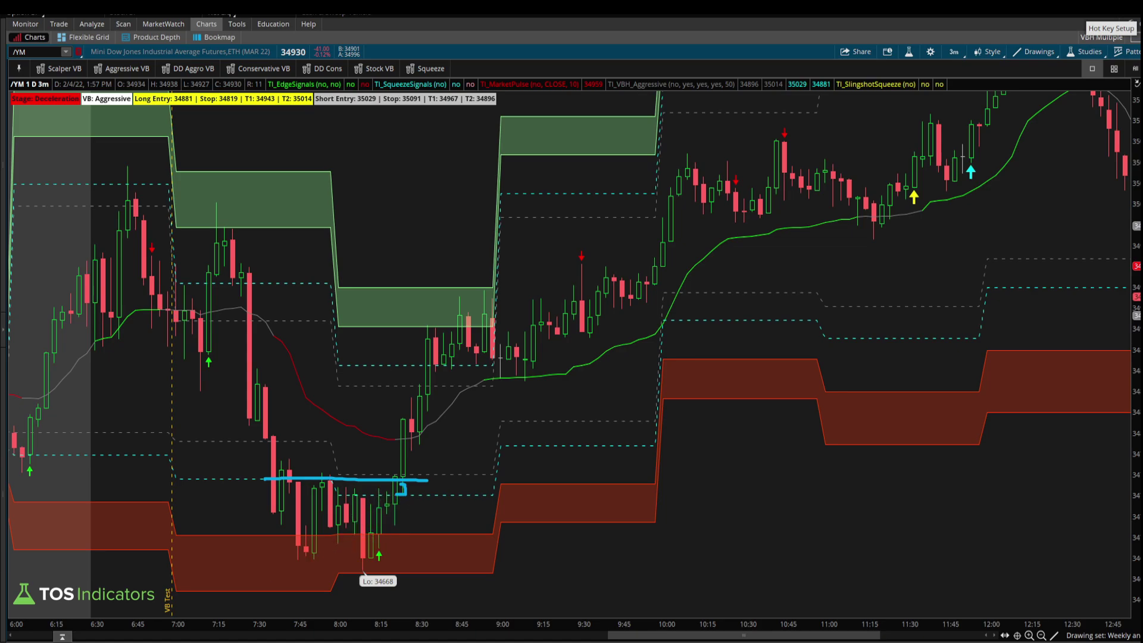
# Mark the dashed entry level and the red zone's lower edge on the 3-minute chart, joined by a bracket.
pyautogui.press('Escape')
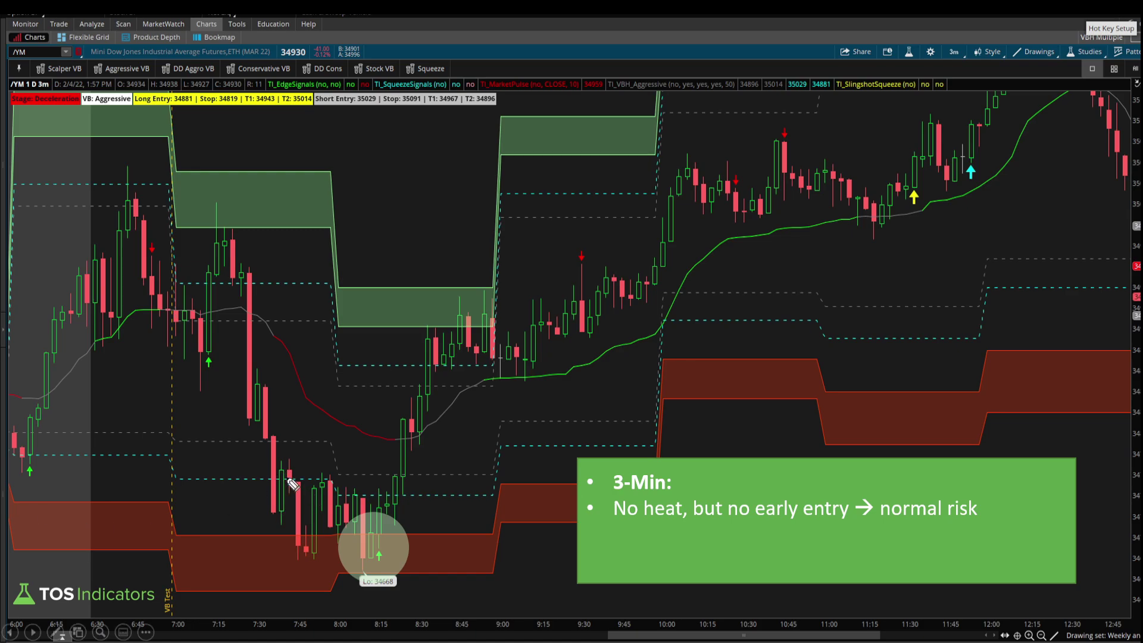
pyautogui.moveTo(269, 477); pyautogui.dragTo(430, 482)
pyautogui.moveTo(245, 598); pyautogui.dragTo(463, 595)
pyautogui.moveTo(255, 478)
pyautogui.mouseDown()
pyautogui.moveTo(244, 479)
pyautogui.moveTo(266, 594)
pyautogui.mouseUp()
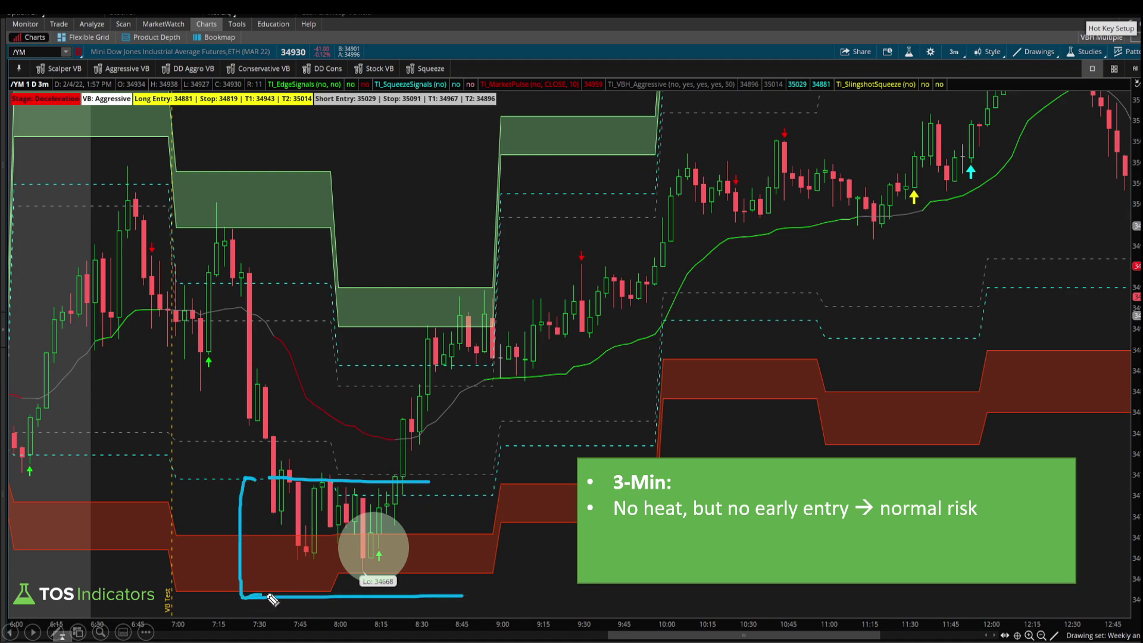
pyautogui.moveTo(226, 540); pyautogui.dragTo(240, 540)
# Add a bracket above the 3-minute entry line and a second one rising from the red zone, and erase the ink.
pyautogui.moveTo(256, 477)
pyautogui.mouseDown()
pyautogui.moveTo(247, 462)
pyautogui.moveTo(263, 359)
pyautogui.mouseUp()
pyautogui.moveTo(233, 413); pyautogui.dragTo(239, 413)
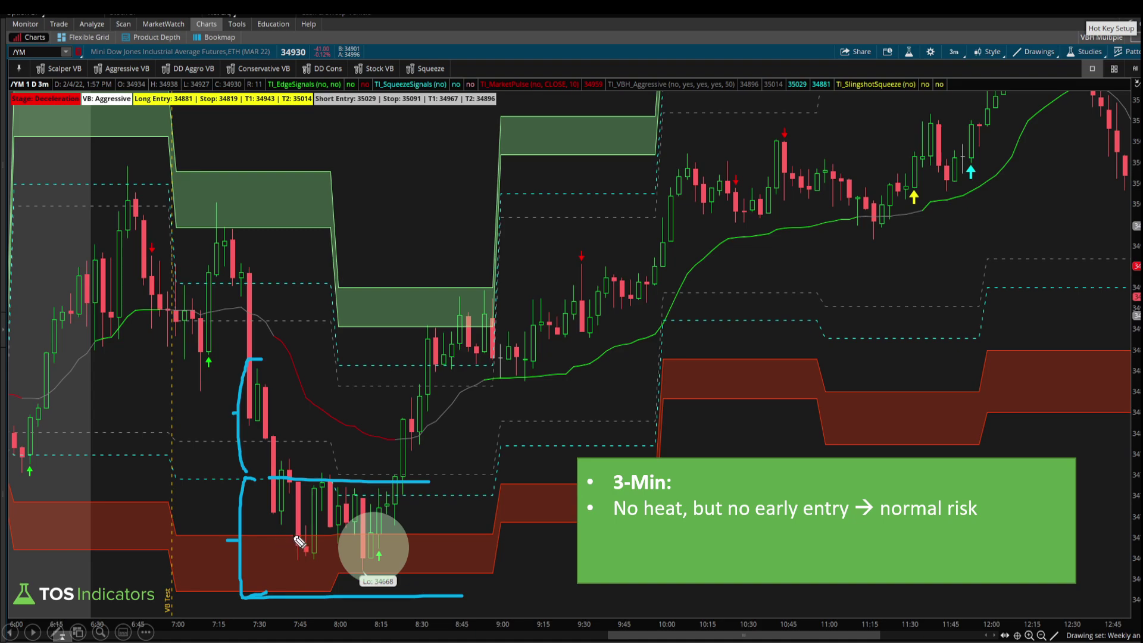
pyautogui.moveTo(292, 534)
pyautogui.mouseDown()
pyautogui.moveTo(288, 592)
pyautogui.moveTo(299, 593)
pyautogui.moveTo(281, 572)
pyautogui.moveTo(288, 411)
pyautogui.moveTo(307, 363)
pyautogui.mouseUp()
pyautogui.moveTo(278, 459); pyautogui.dragTo(288, 459)
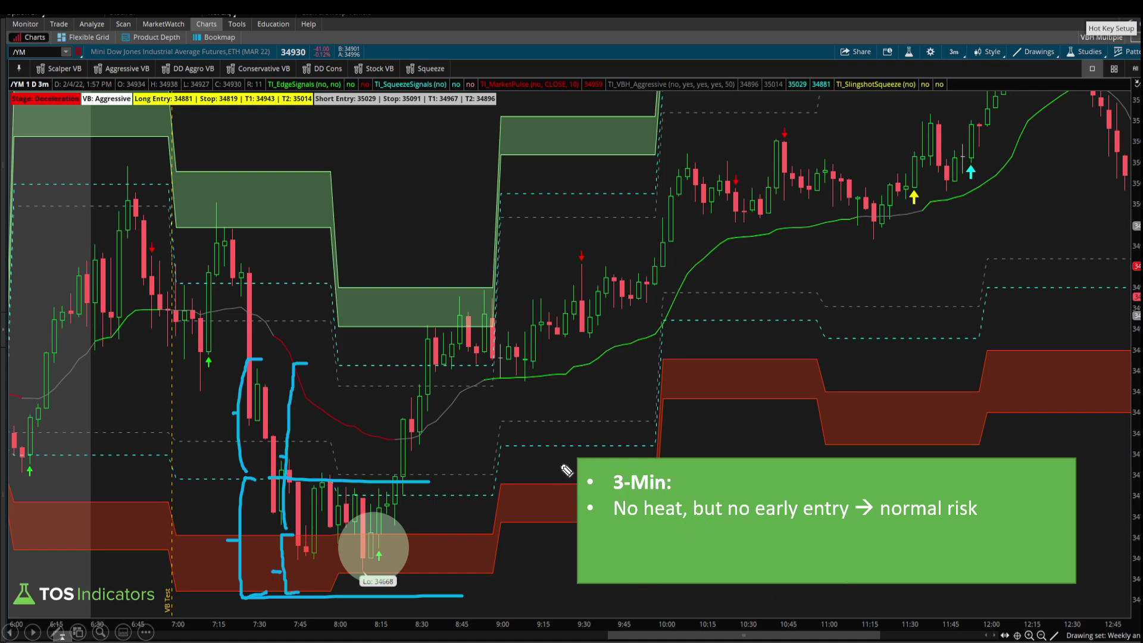
pyautogui.press('Escape')
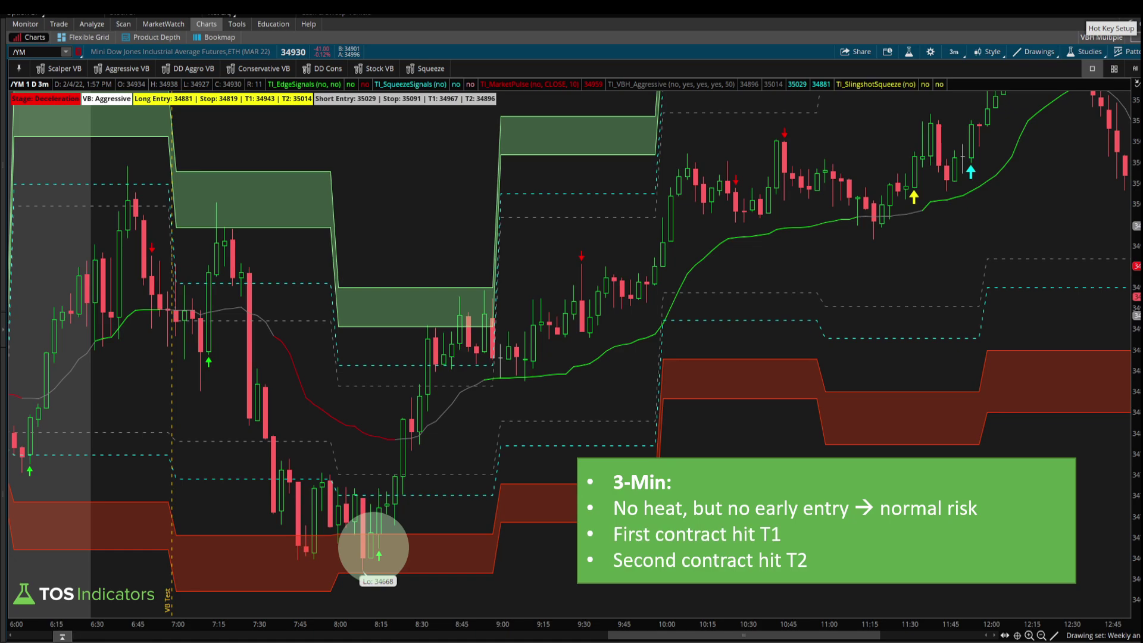
# Advance to the 5-minute /YM chart, mark the dashed entry level across the highlighted signal candle, and erase the ink.
pyautogui.press('Right')
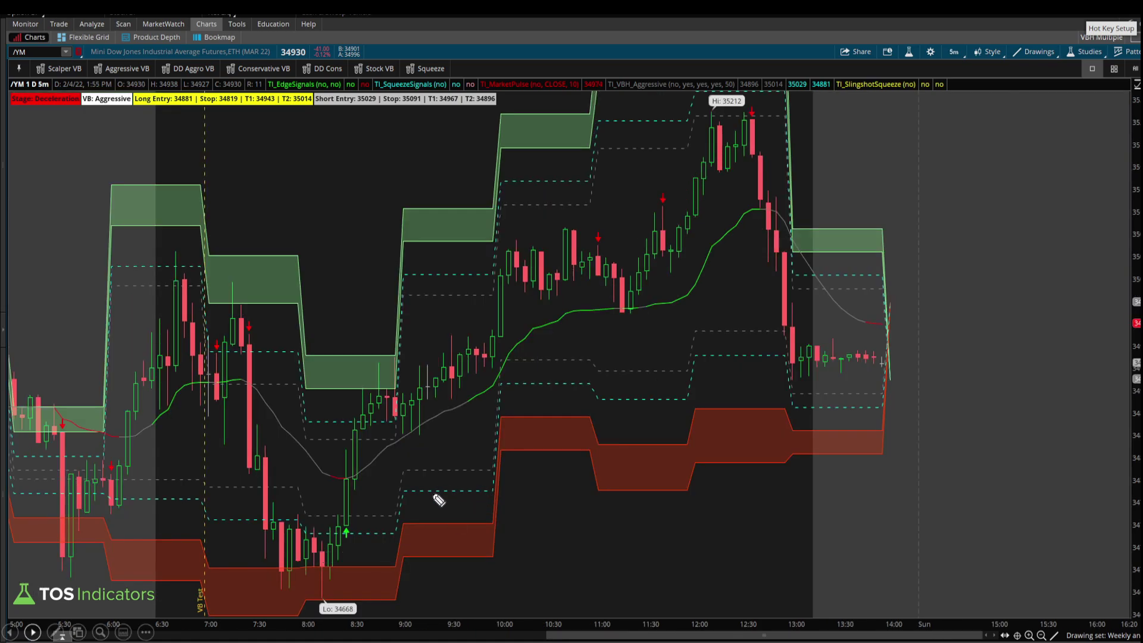
pyautogui.click(950, 65)
pyautogui.moveTo(246, 519); pyautogui.dragTo(268, 519)
pyautogui.moveTo(336, 546)
pyautogui.mouseDown()
pyautogui.moveTo(326, 513)
pyautogui.moveTo(335, 546)
pyautogui.mouseUp()
pyautogui.click(347, 521)
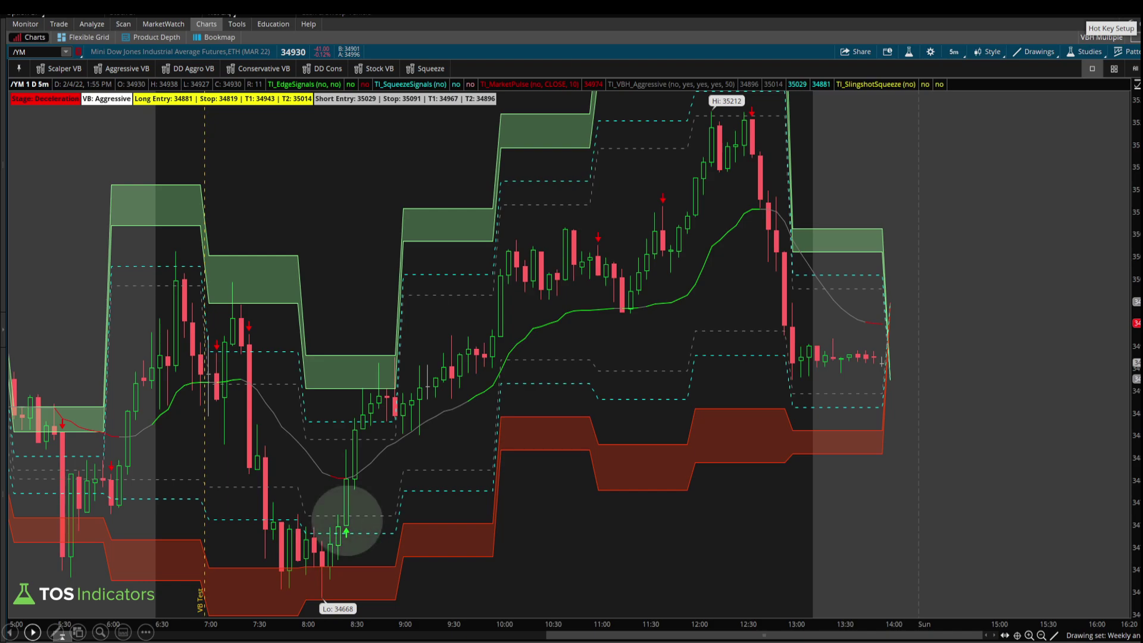
pyautogui.moveTo(245, 518); pyautogui.dragTo(399, 518)
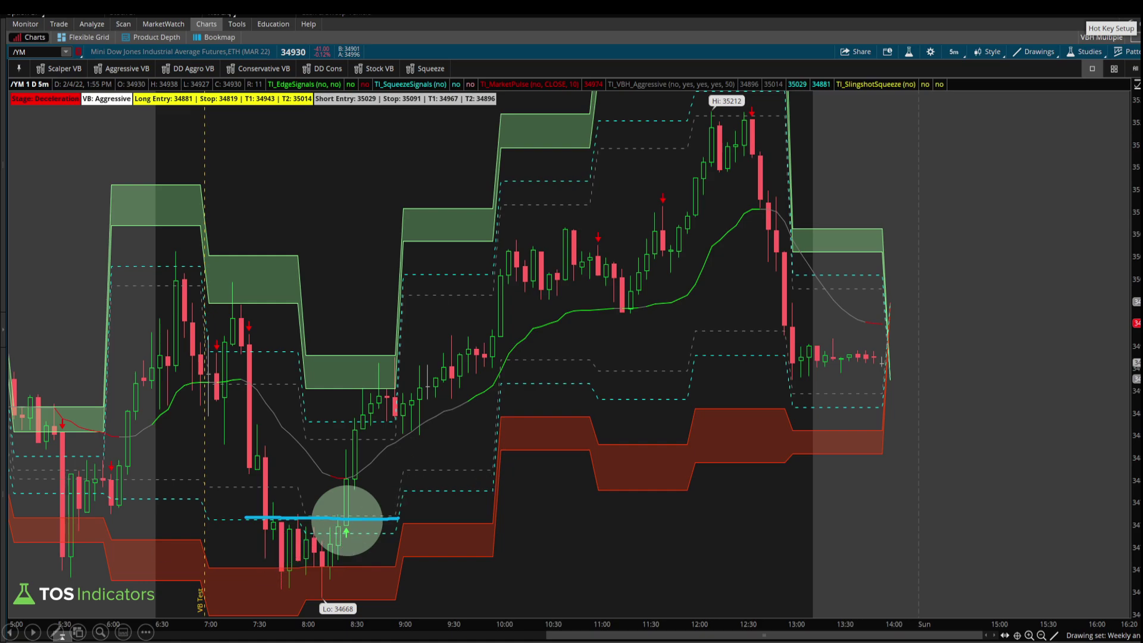
pyautogui.press('Escape')
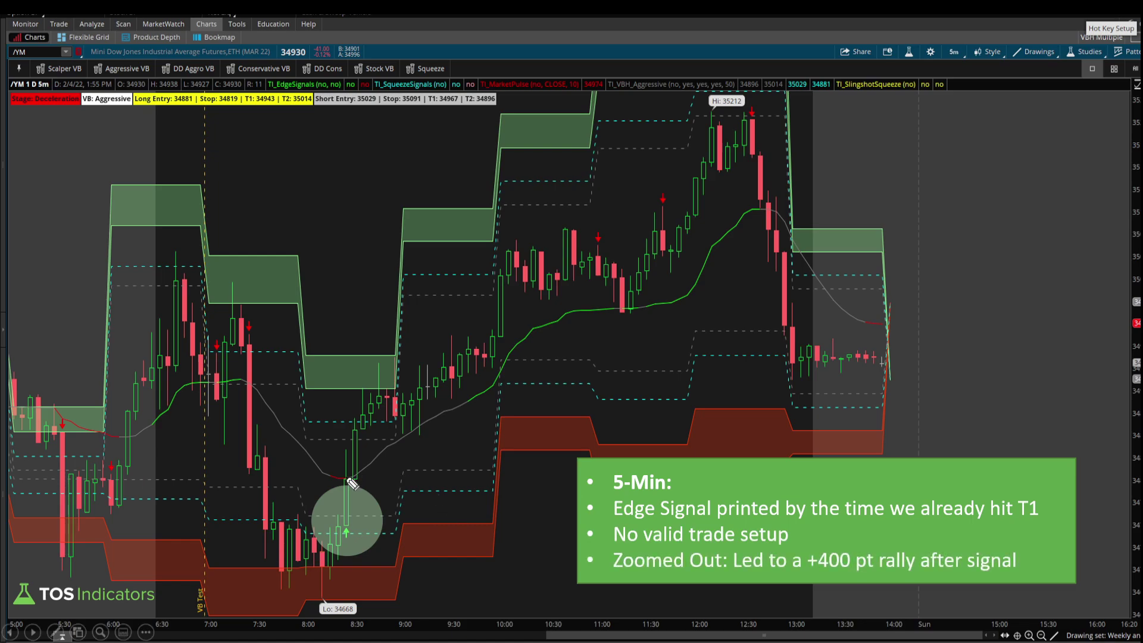
# Mark the 5-minute entry level, circle the signal candle's close, and draw a rising arrow from it toward the 12:00 candles.
pyautogui.moveTo(255, 519); pyautogui.dragTo(422, 520)
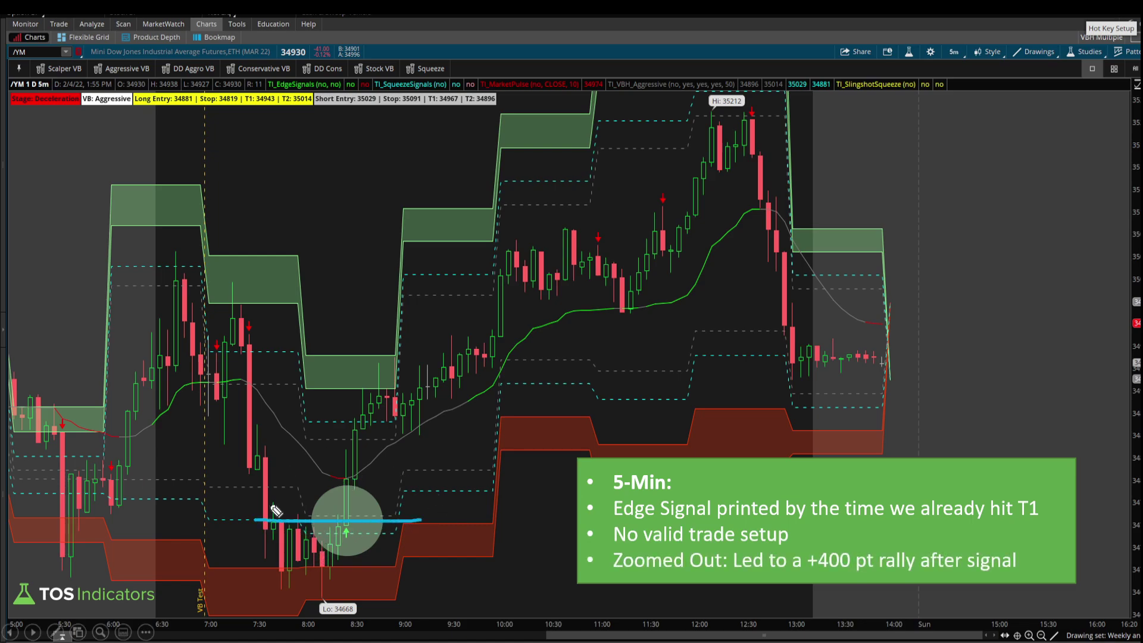
pyautogui.click(343, 478)
pyautogui.moveTo(345, 484)
pyautogui.mouseDown()
pyautogui.moveTo(577, 291)
pyautogui.moveTo(690, 167)
pyautogui.mouseUp()
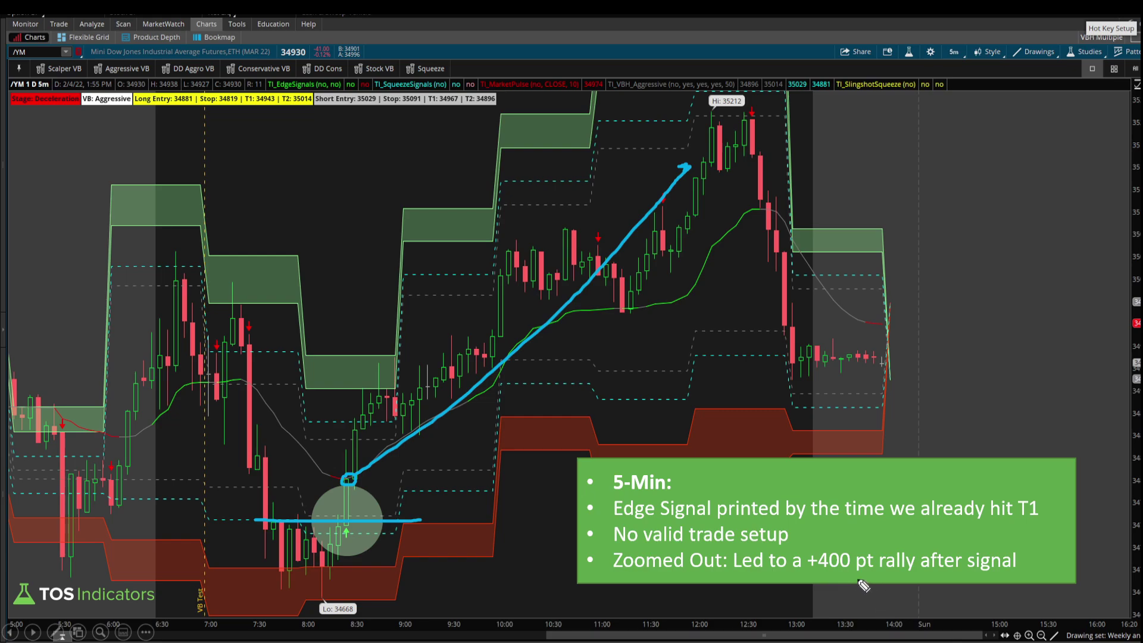
# Underline "+400 pt rally", finish the rally arrow's head, and clear the ink from the 5-minute slide.
pyautogui.moveTo(808, 578); pyautogui.dragTo(904, 576)
pyautogui.moveTo(682, 167); pyautogui.dragTo(693, 174)
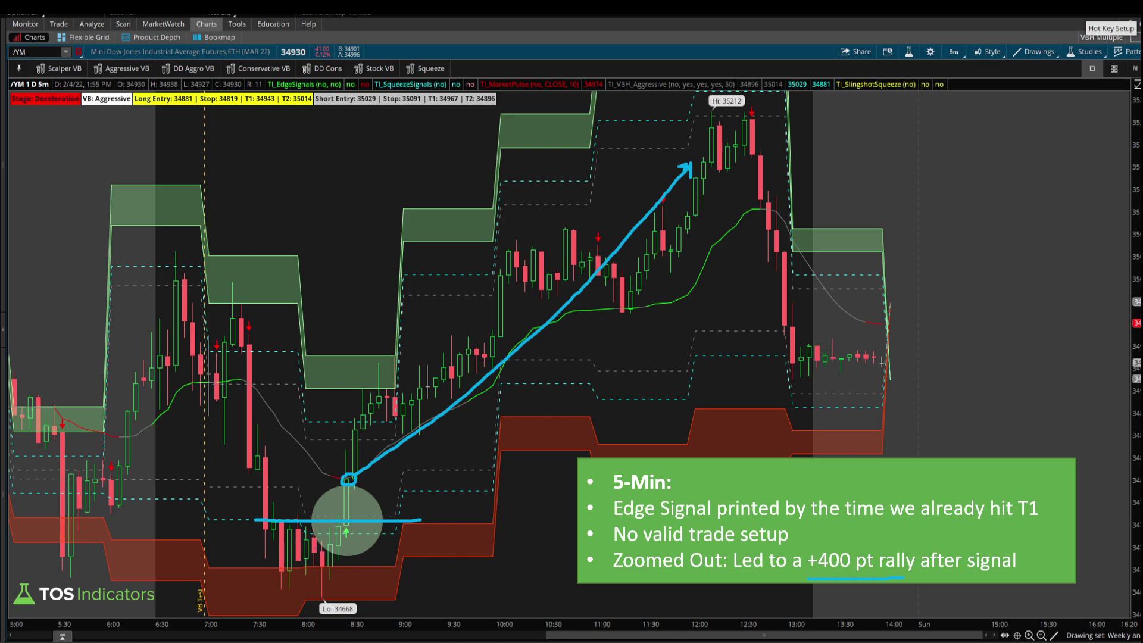
pyautogui.press('Escape')
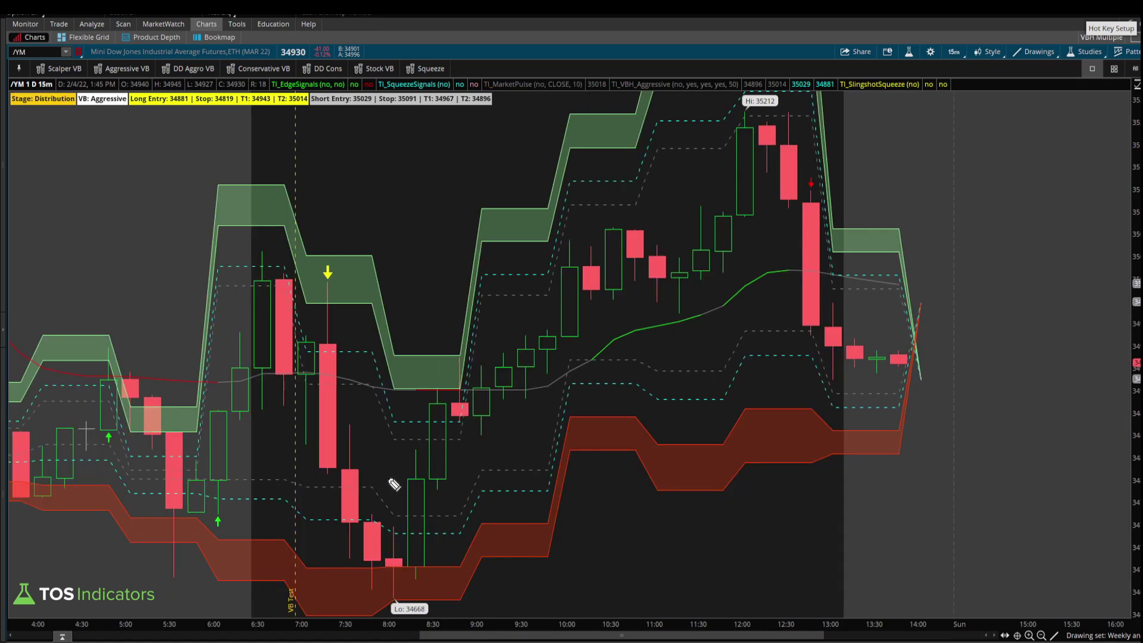
# Mark the falling candles around 7:30 on the 15-minute chart, erase the ink, and advance to the "Nasdaq Example" slide.
pyautogui.moveTo(349, 490)
pyautogui.mouseDown()
pyautogui.moveTo(369, 539)
pyautogui.moveTo(377, 525)
pyautogui.mouseUp()
pyautogui.press('Escape')
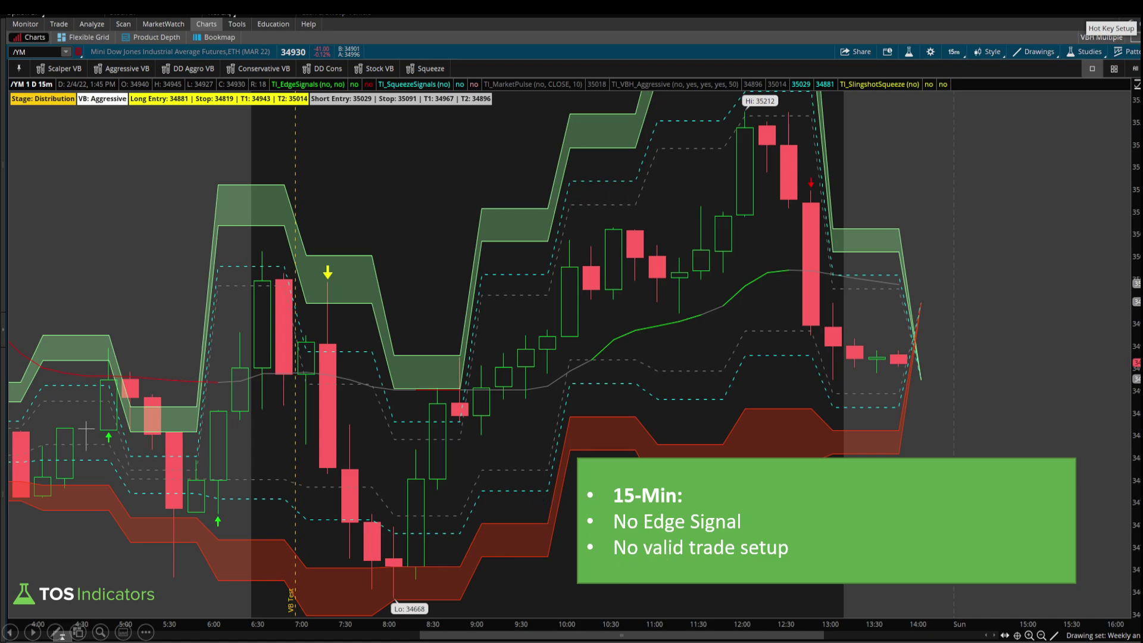
pyautogui.press('Right')
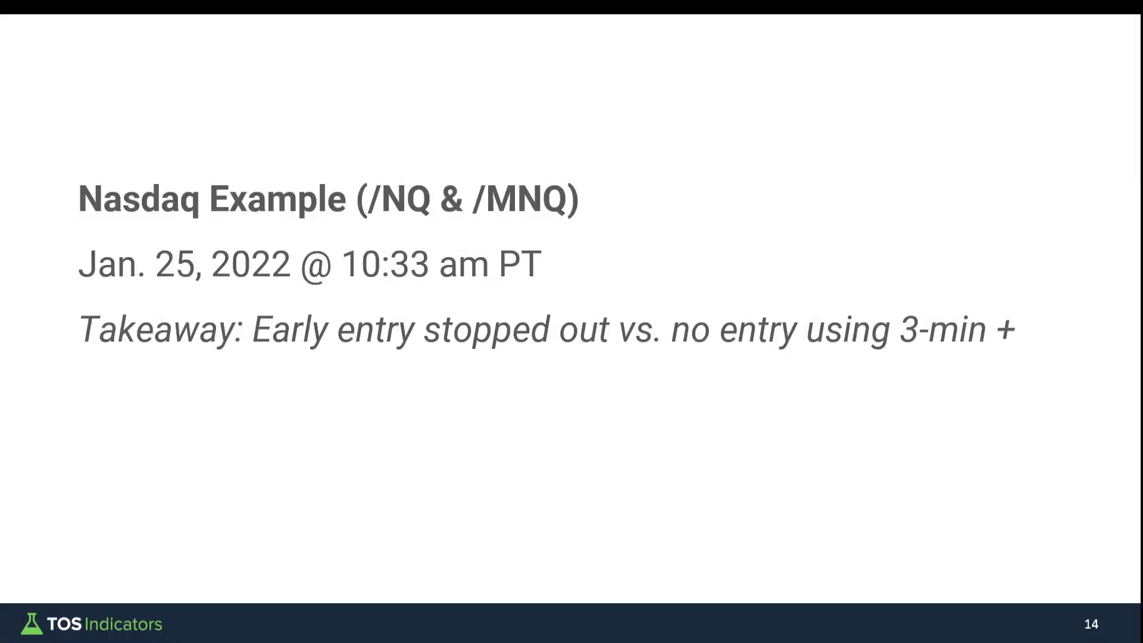